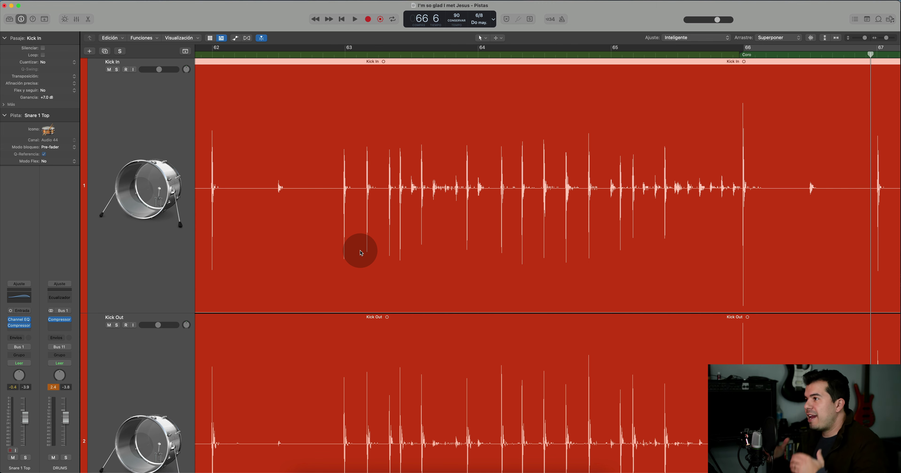
Place the playhead at bar 50, where the Verso section starts.
scroll(499, 328, left, 10)
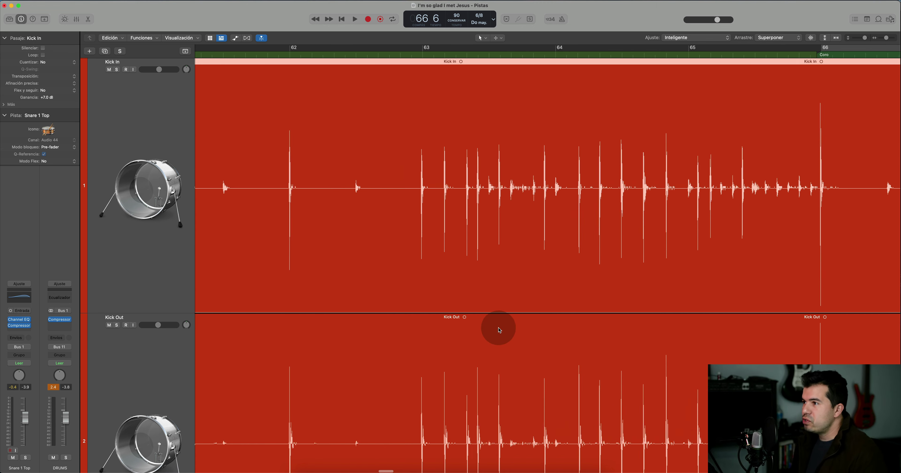
scroll(499, 330, left, 10)
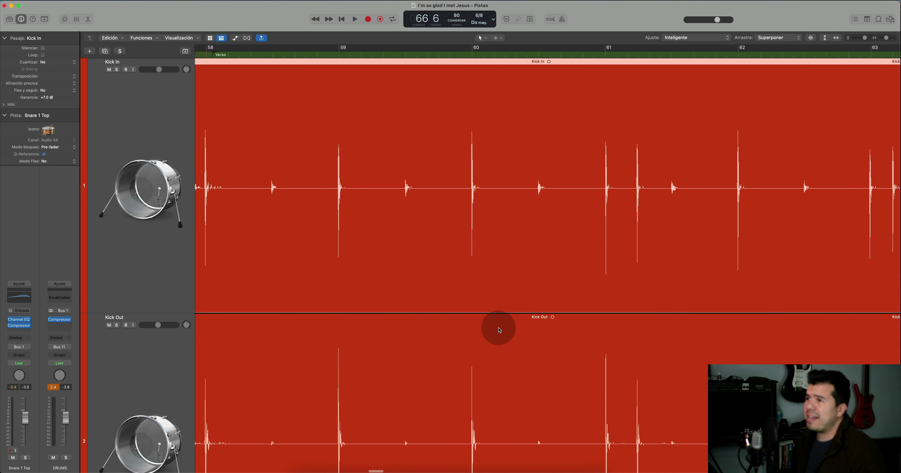
scroll(500, 329, left, 20)
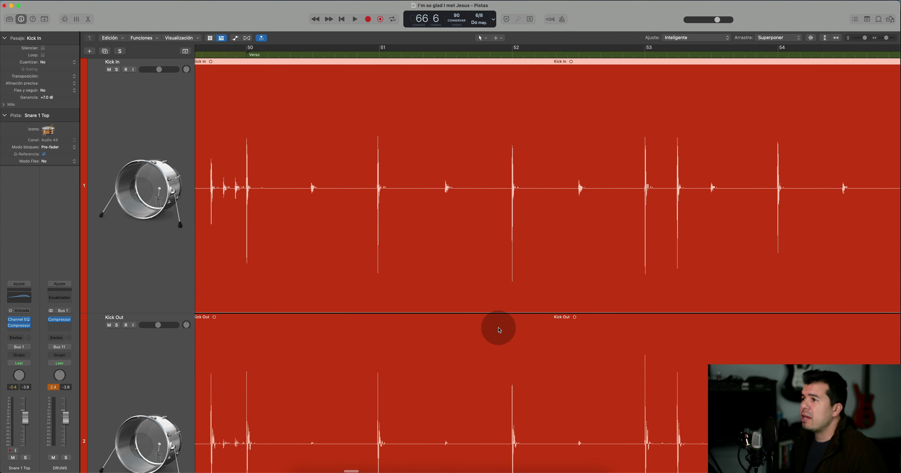
scroll(499, 329, left, 6)
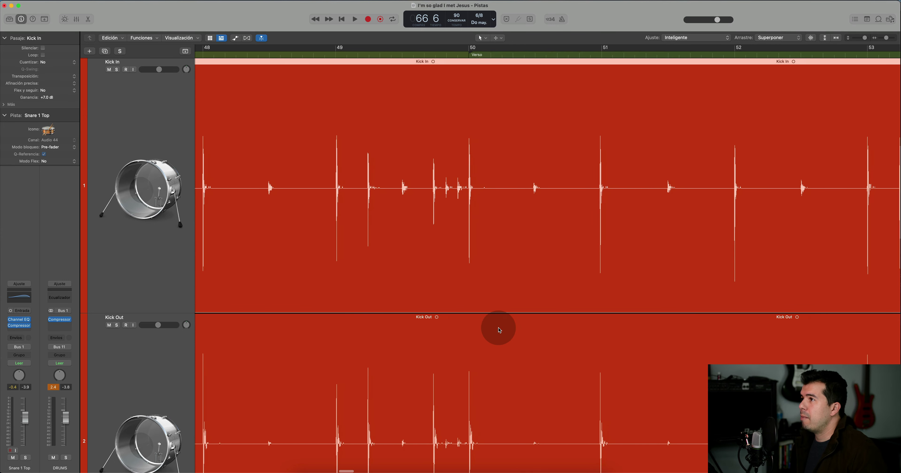
click(457, 53)
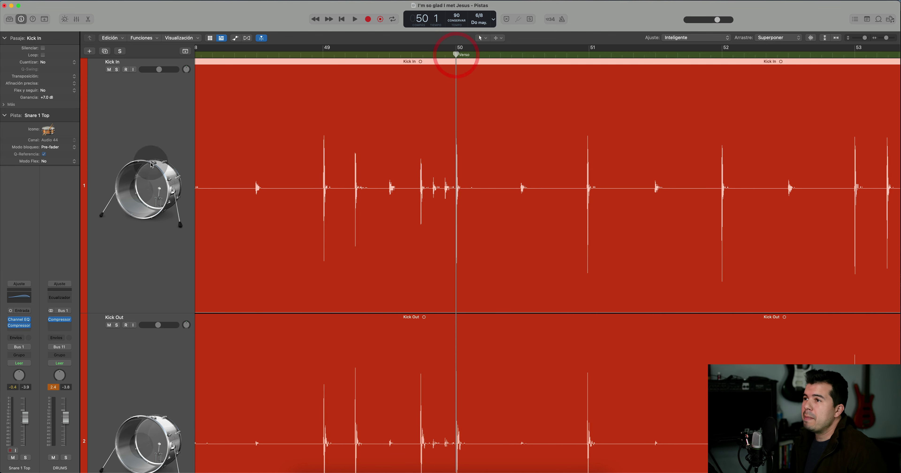
Move the playhead from bar 50 to the first positive peak of the following Kick In hit.
key(super+Right)
key(super+Right)
key(super+Right)
key(super+Right)
key(super+Right)
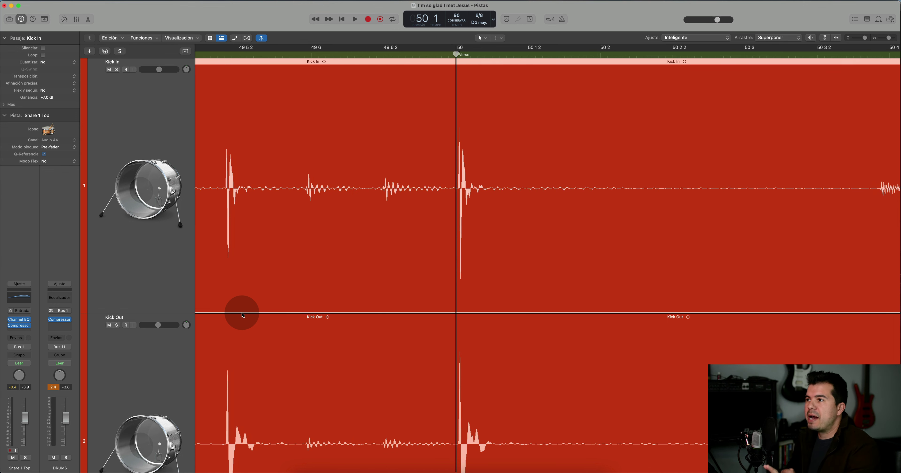
key(super+Right)
key(super+Right)
key(super+Right)
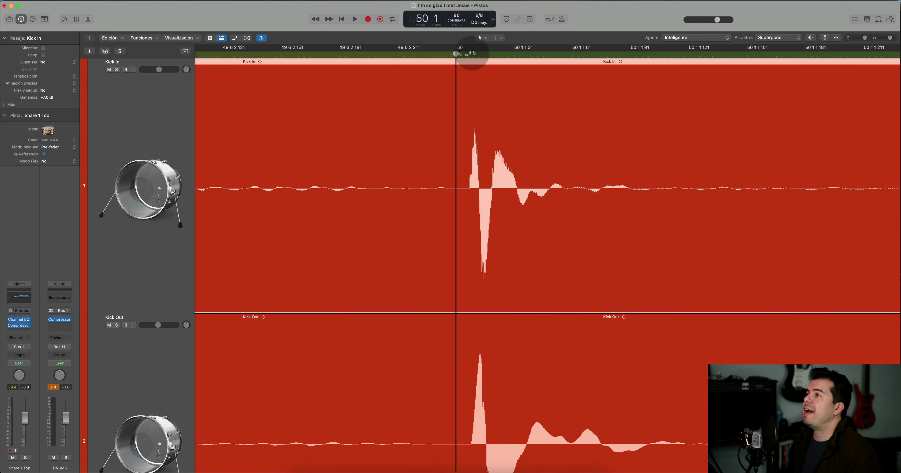
drag(456, 56, 475, 54)
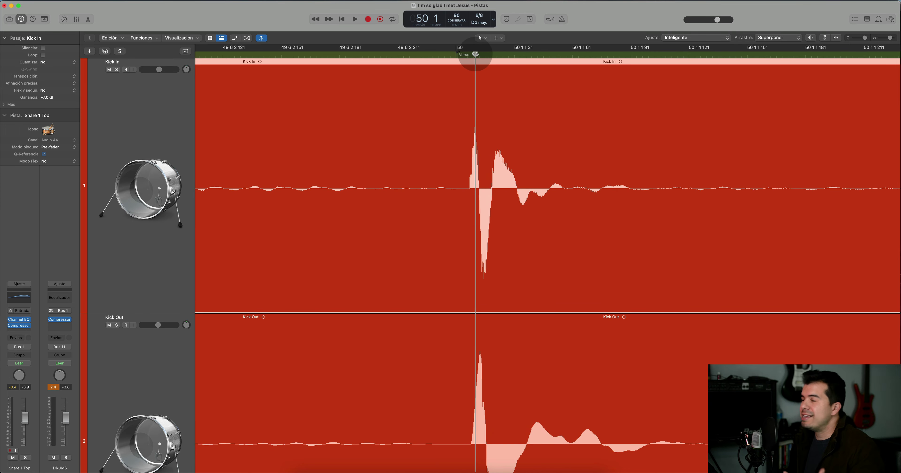
Fine-tune the playhead position on the highest point of the Kick In hit's first positive peak.
mouse_move(475, 54)
mouse_down()
mouse_move(485, 55)
mouse_move(474, 54)
mouse_up()
key(super+Right)
key(super+Right)
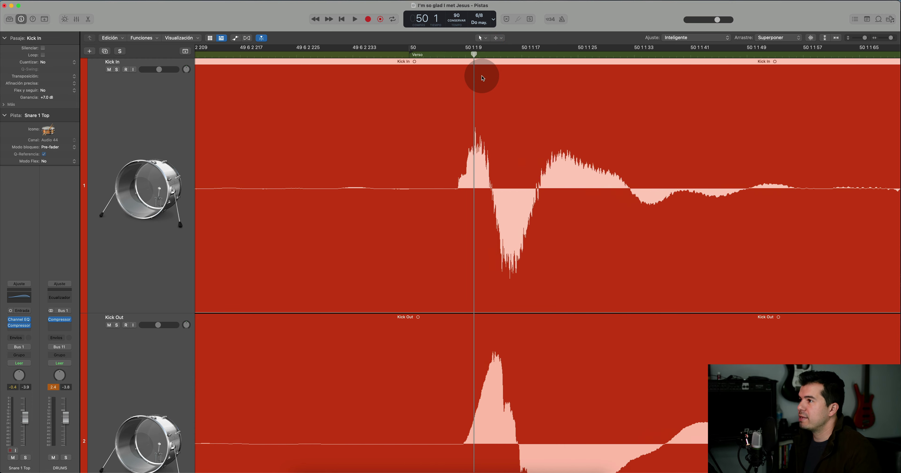
click(476, 54)
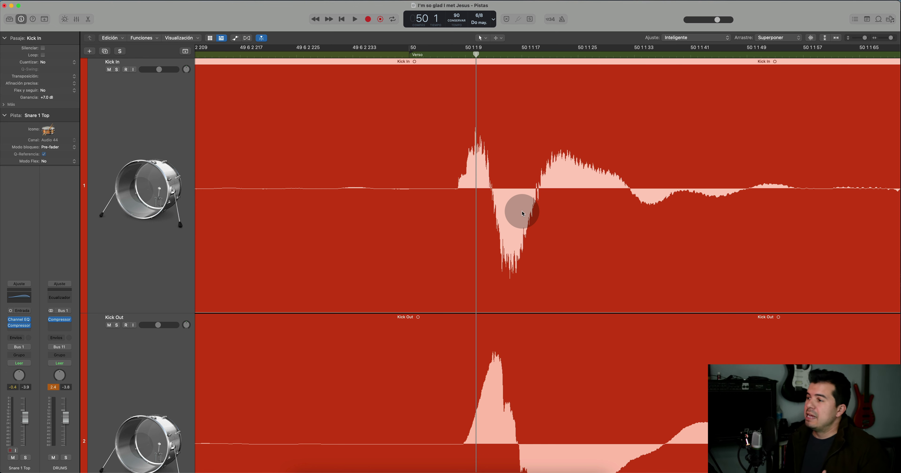
Compare the Kick In and Kick Out waveforms, moving the playhead to Kick In's negative peak and back to its first positive peak.
scroll(523, 213, down, 10)
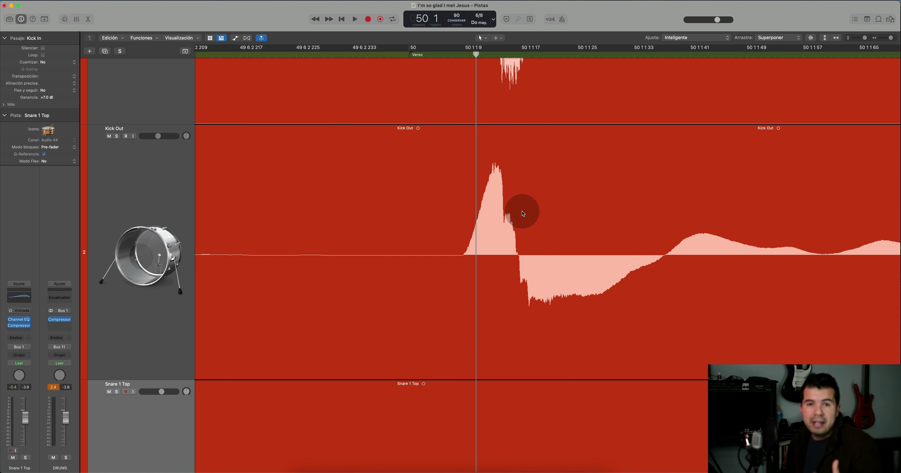
scroll(523, 214, up, 5)
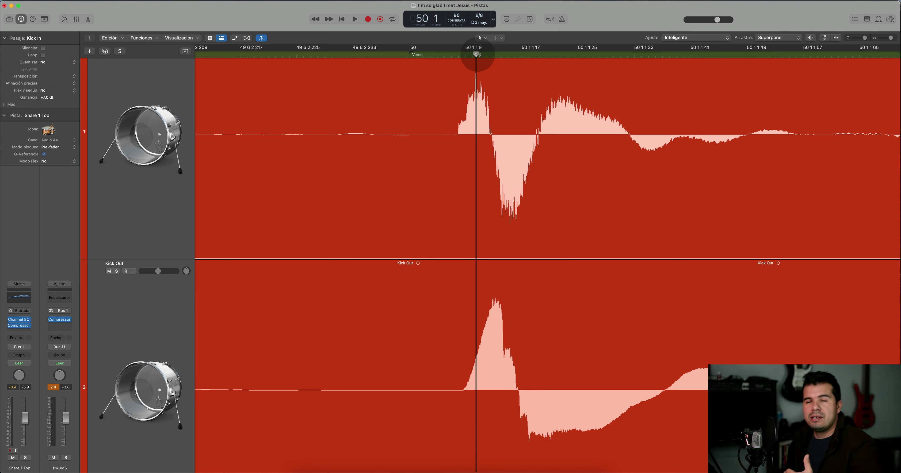
drag(477, 54, 511, 57)
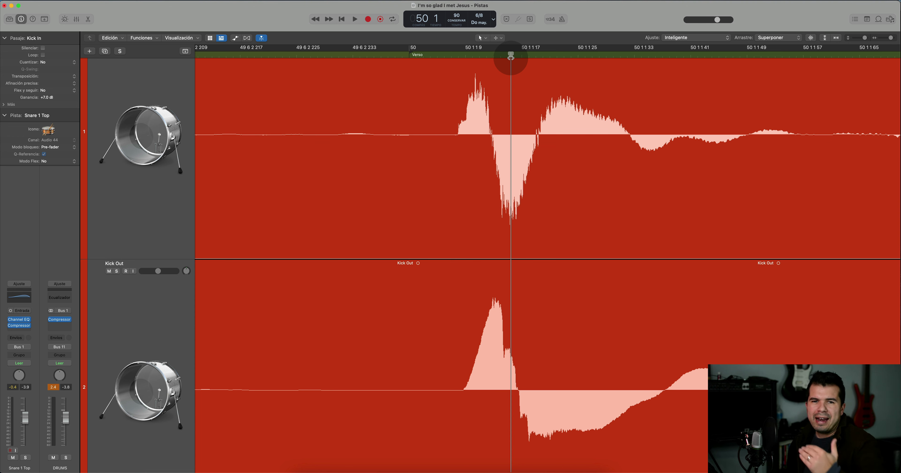
drag(508, 57, 475, 59)
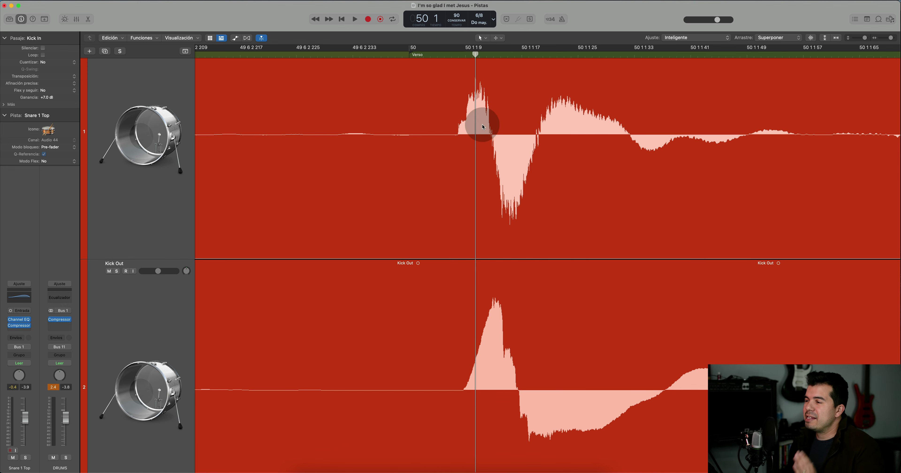
Examine the Snare 1 Top, Snare Top 2 and Snare 1 Bott waveforms at the playhead and compare them with Kick In.
scroll(474, 229, down, 10)
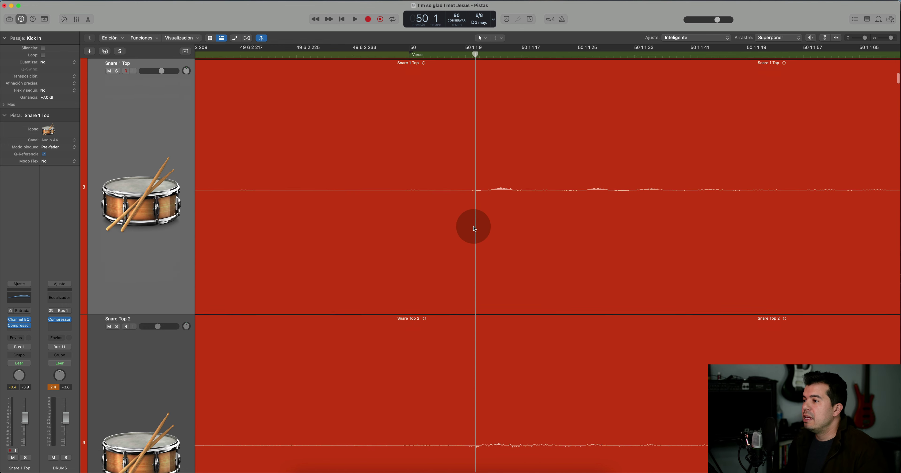
scroll(475, 229, up, 4)
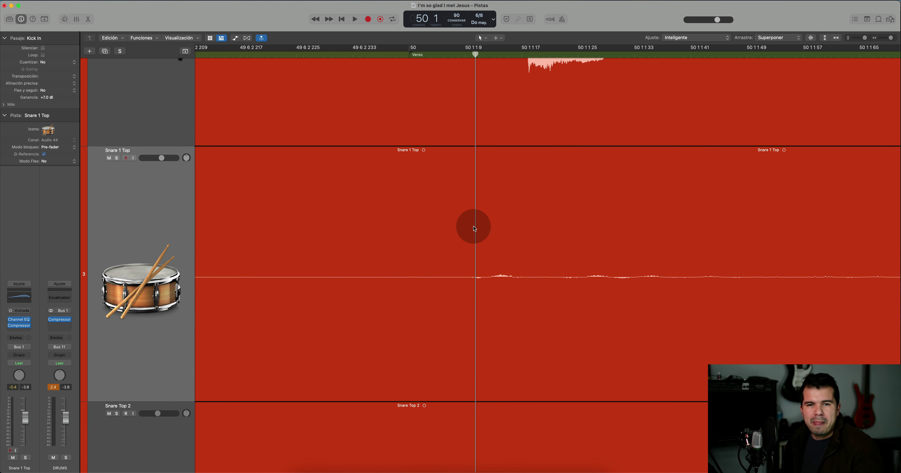
scroll(475, 229, down, 8)
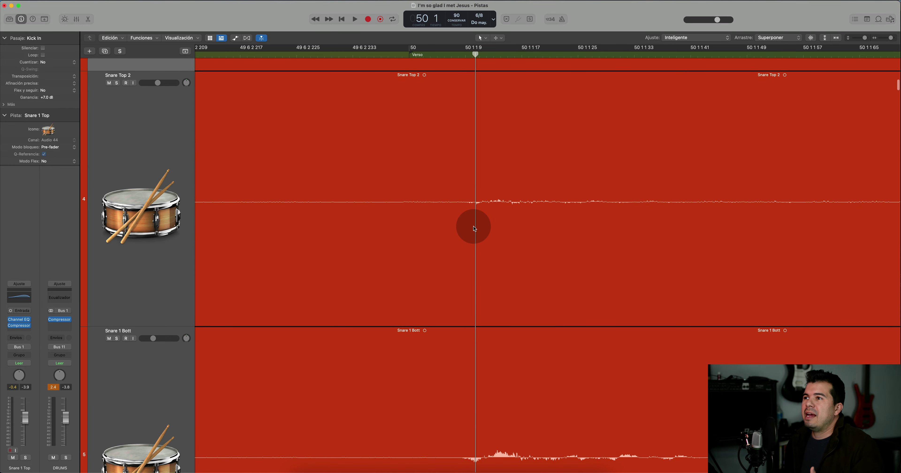
scroll(474, 228, down, 8)
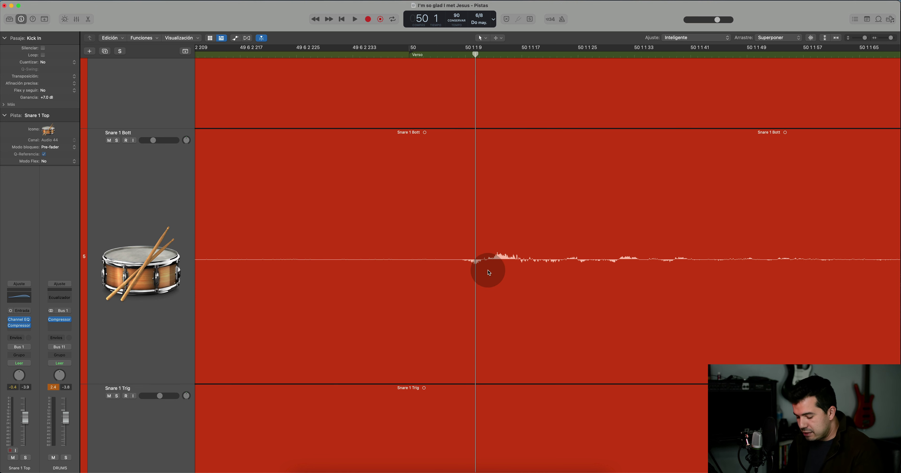
ctrl+alt+click(519, 225)
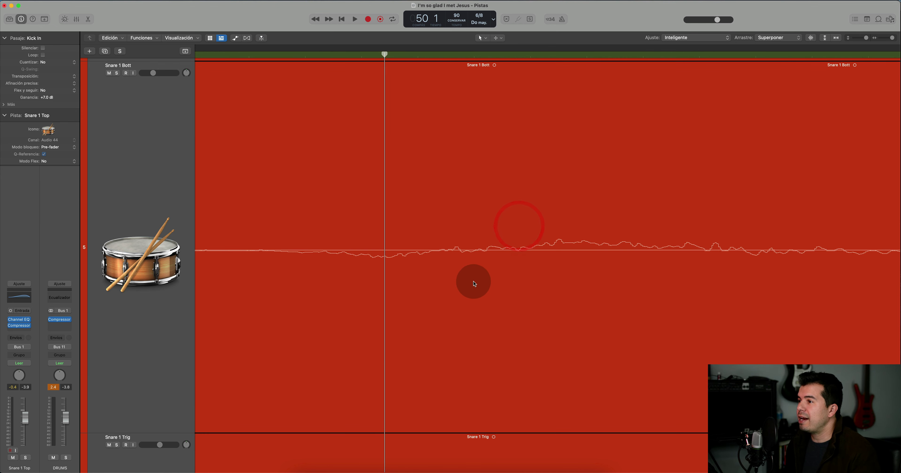
ctrl+alt+click(396, 269)
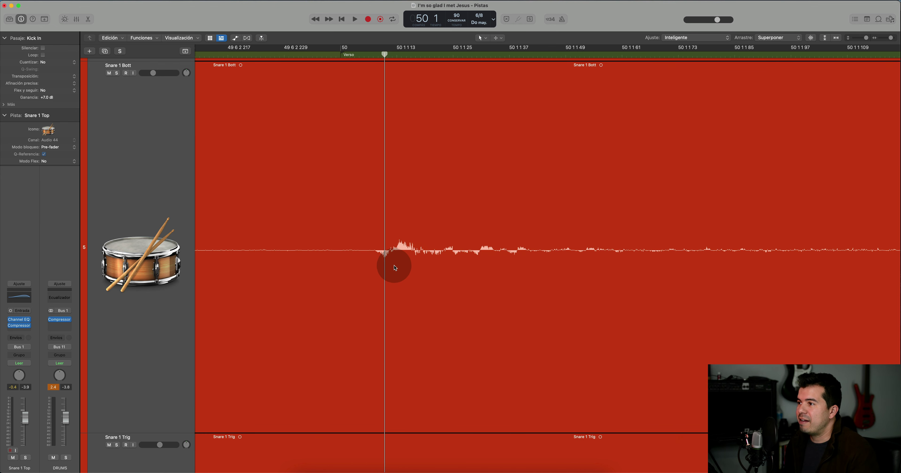
scroll(386, 259, up, 10)
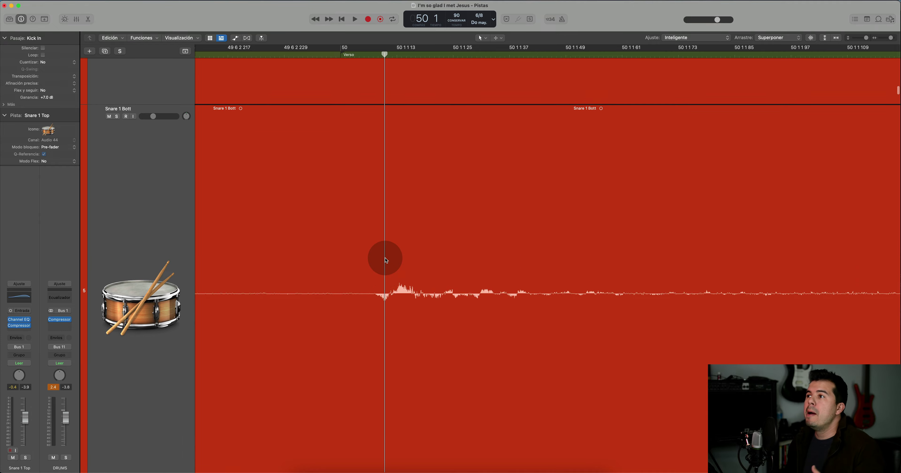
scroll(386, 259, up, 8)
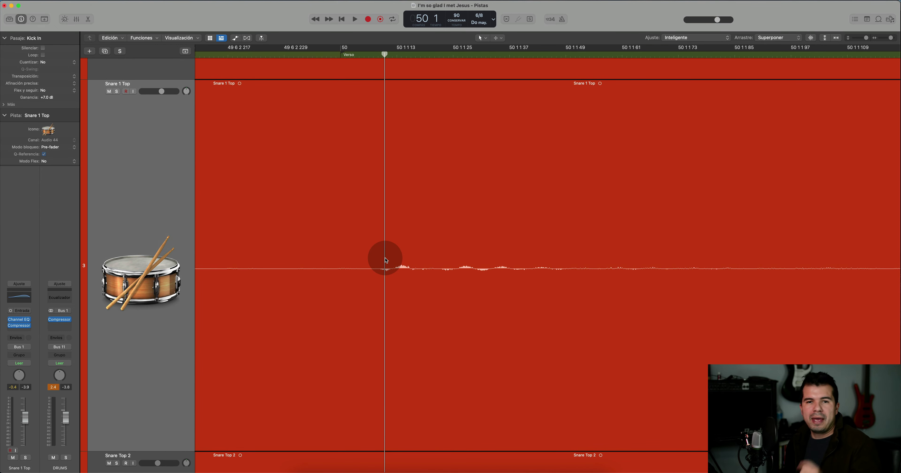
scroll(385, 259, up, 8)
scroll(386, 259, up, 5)
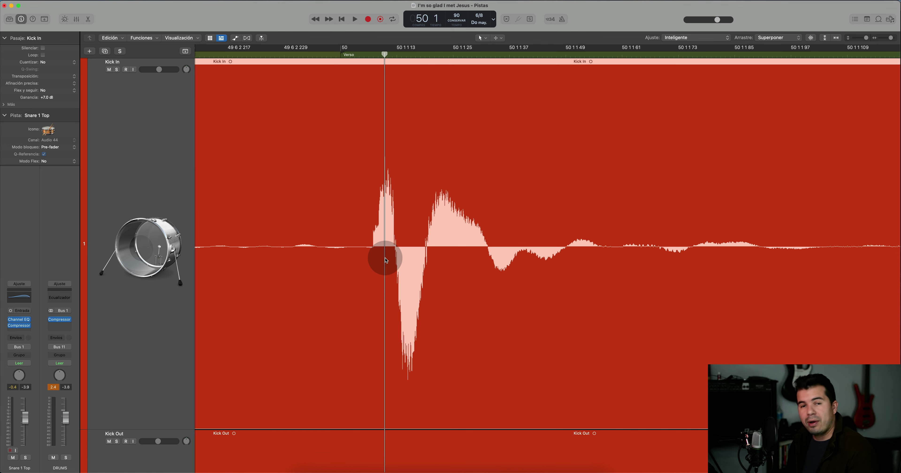
Examine the snare, Hat, tom, OH L and OH R waveforms at the playhead to compare their timing and polarity with the kick hit.
scroll(386, 259, down, 20)
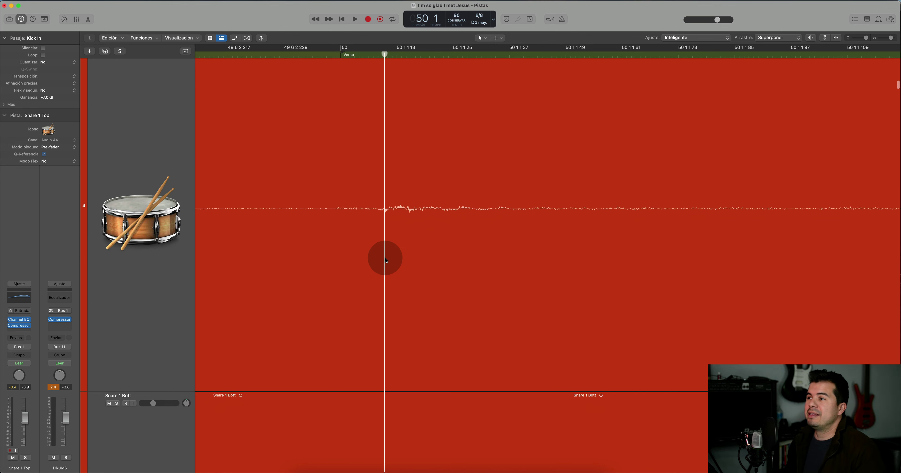
scroll(386, 259, down, 10)
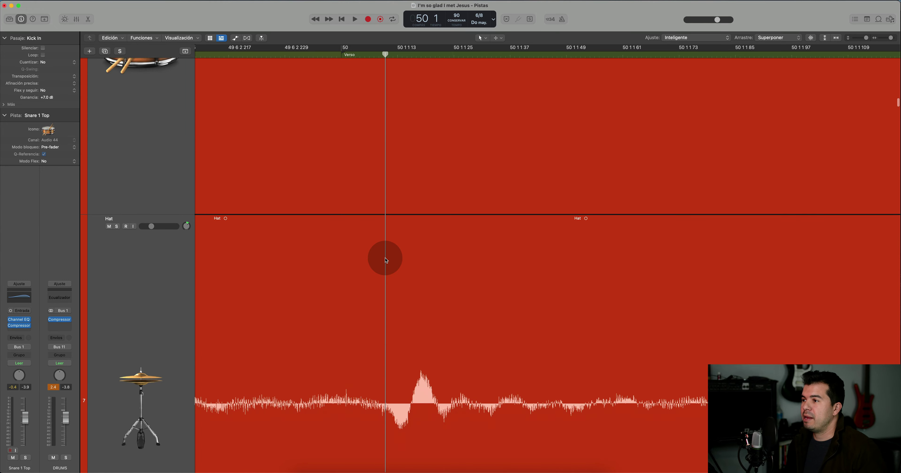
scroll(386, 259, up, 3)
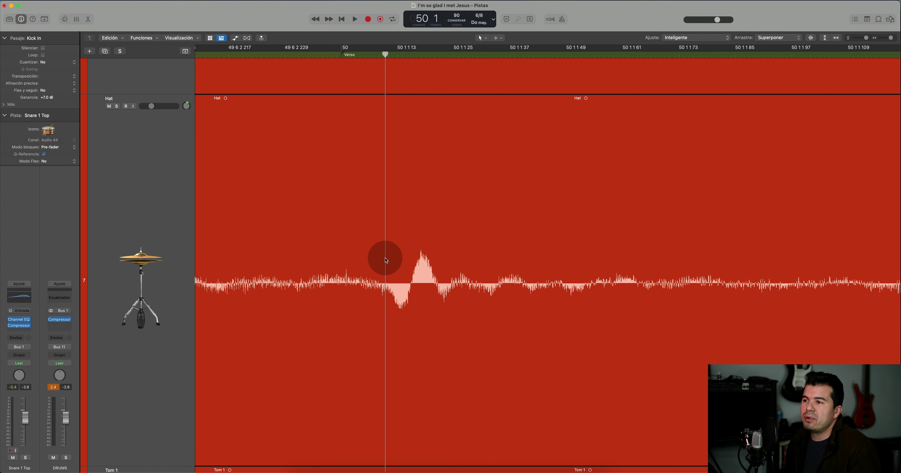
scroll(386, 259, down, 10)
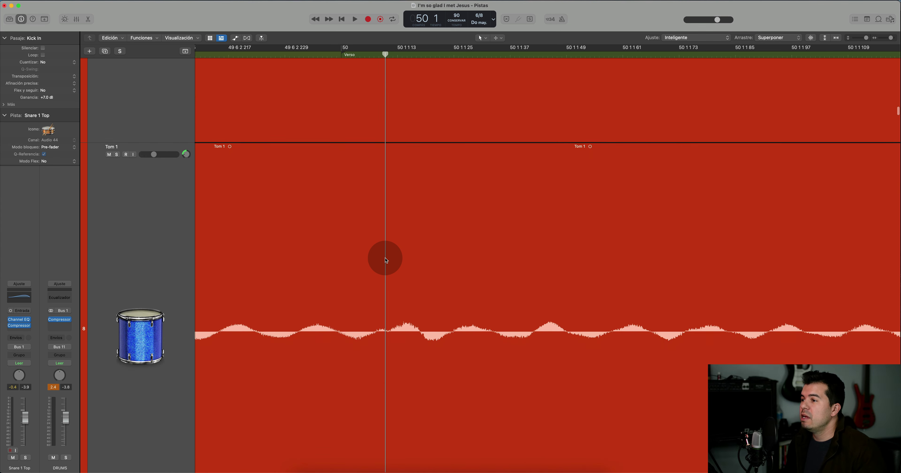
scroll(386, 260, down, 12)
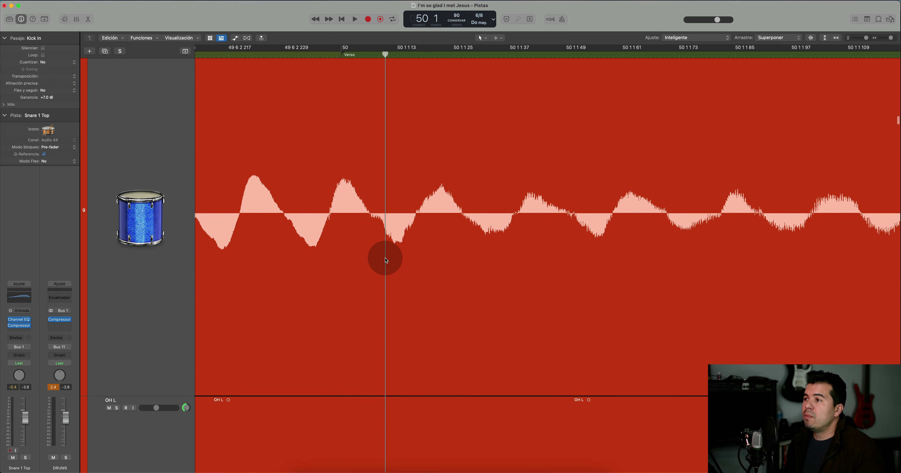
scroll(386, 259, up, 1)
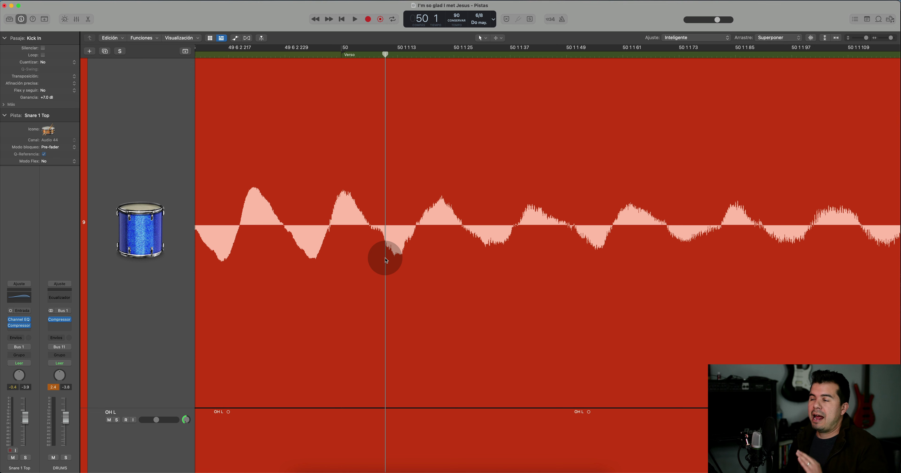
scroll(385, 259, down, 3)
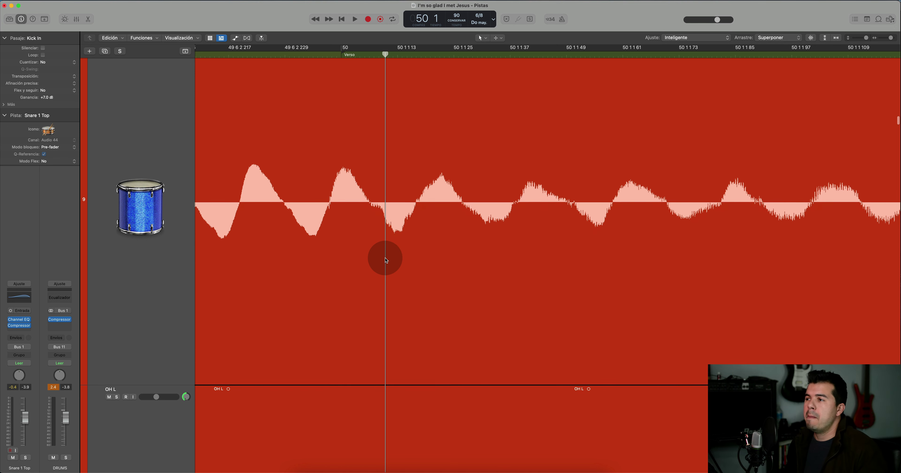
scroll(386, 259, down, 20)
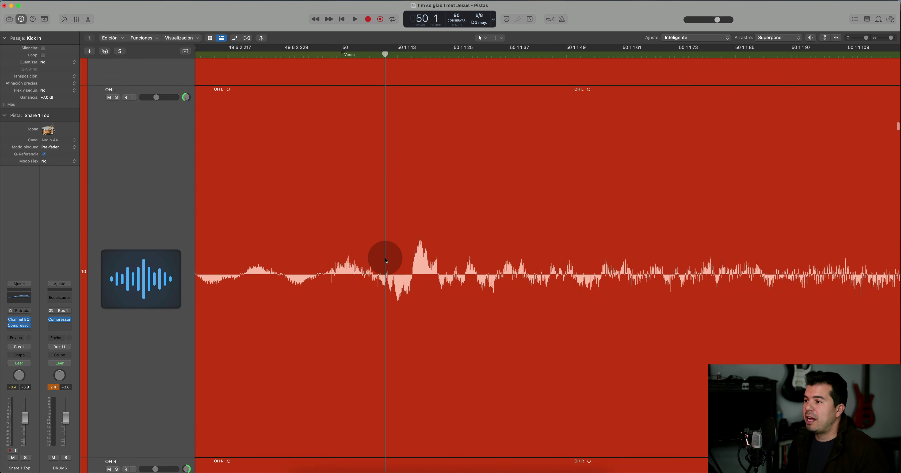
scroll(386, 260, down, 20)
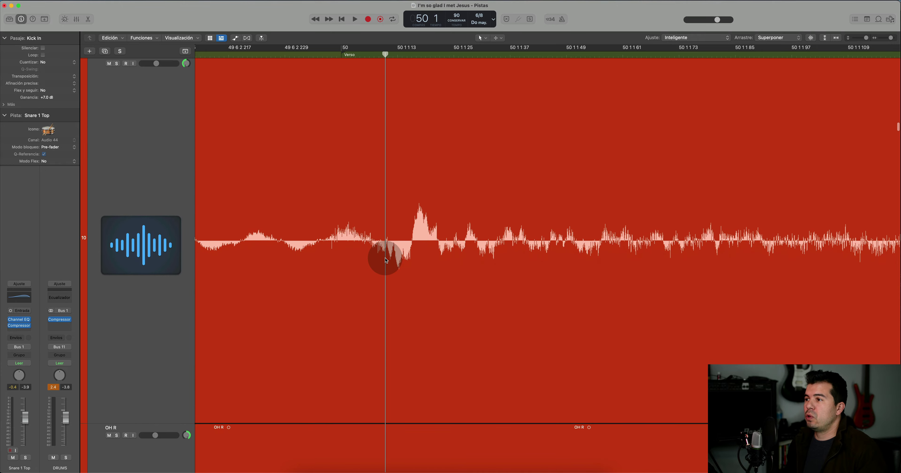
scroll(386, 260, down, 4)
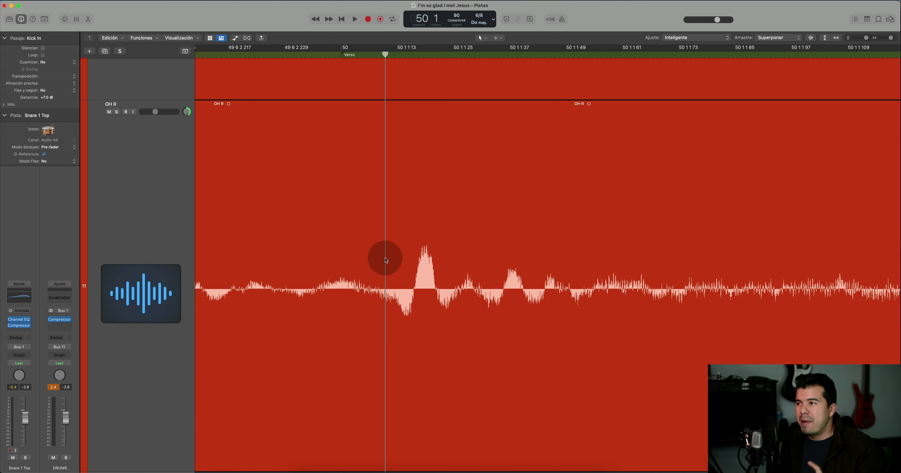
scroll(386, 260, up, 15)
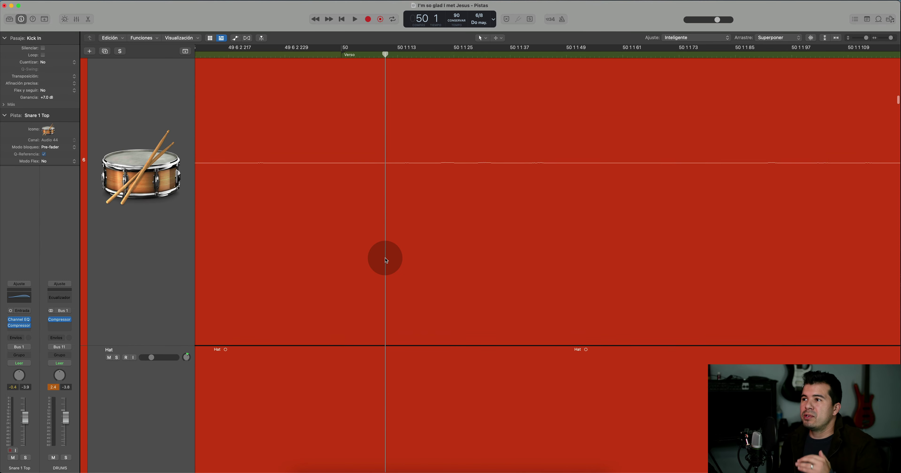
scroll(386, 260, up, 10)
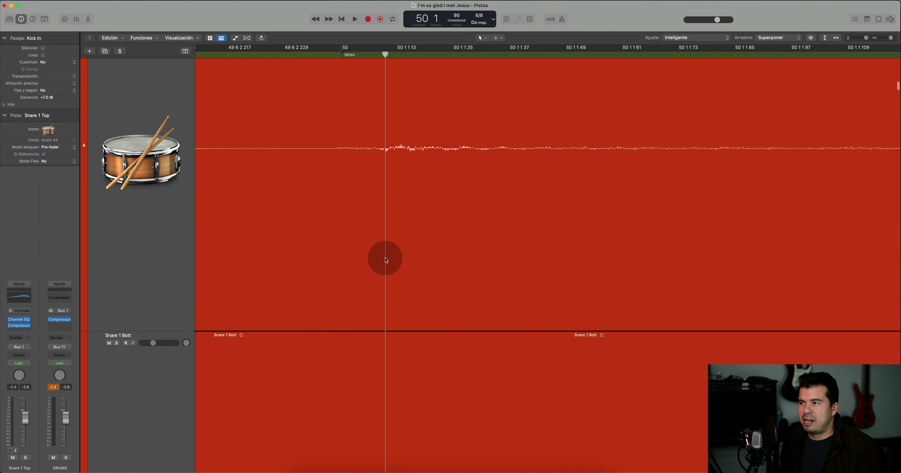
Locate the next snare hit on the Snare 1 Top track and place the playhead beside it at 50 4.
scroll(387, 260, up, 10)
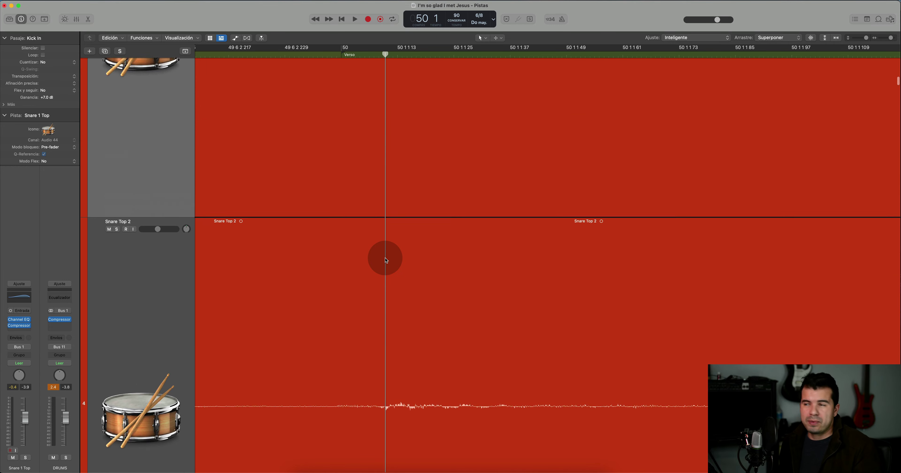
scroll(386, 260, up, 10)
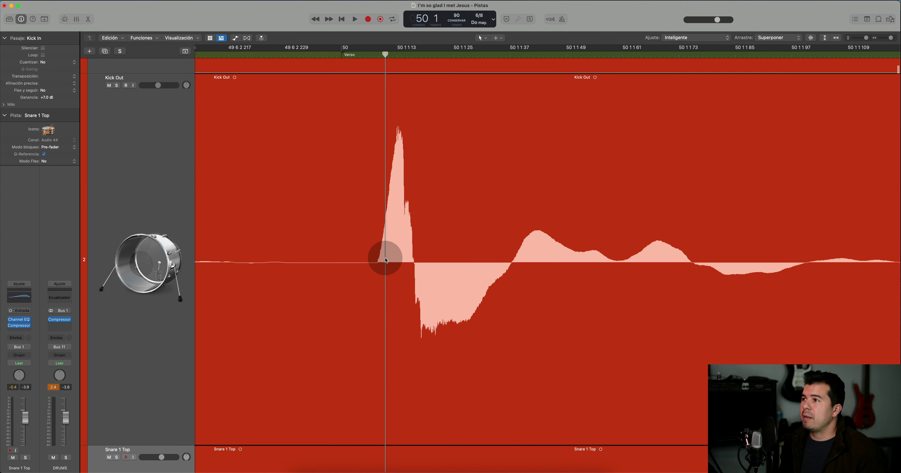
scroll(386, 260, up, 5)
scroll(355, 253, down, 12)
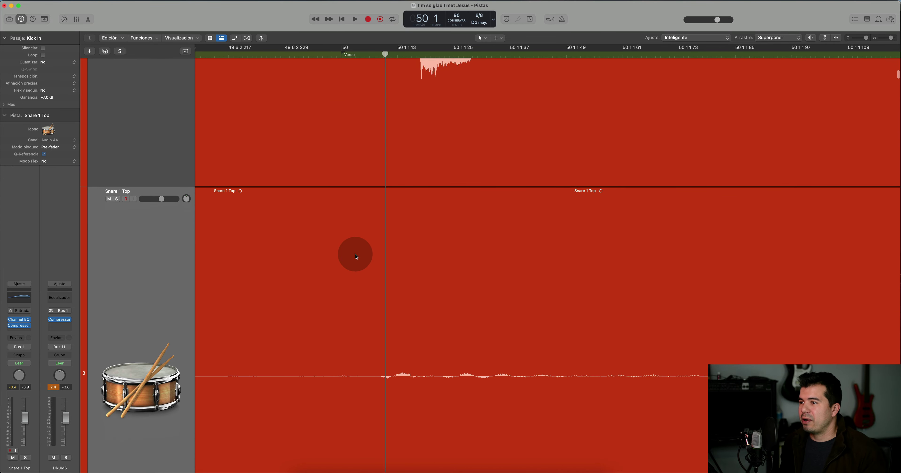
scroll(355, 256, down, 2)
scroll(356, 256, right, 10)
scroll(355, 256, right, 10)
scroll(356, 256, down, 1)
scroll(355, 255, right, 10)
scroll(355, 254, down, 10)
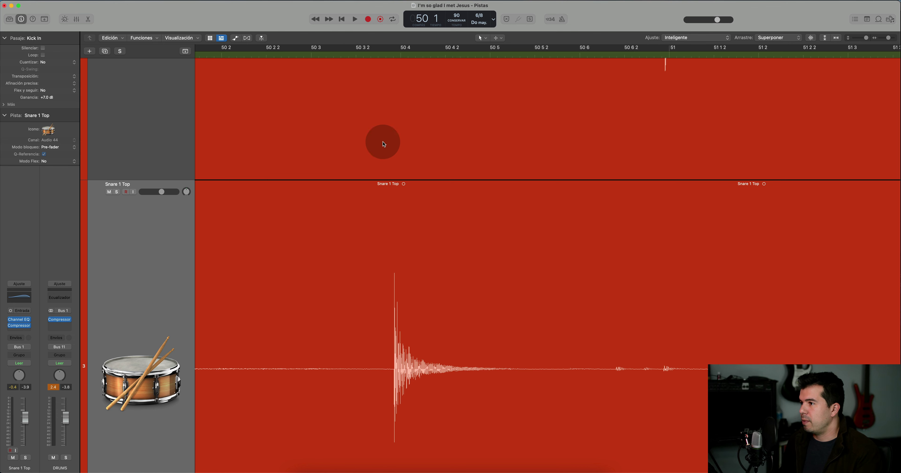
click(400, 52)
Move the playhead onto the first positive peak of the Snare 1 Top hit.
scroll(424, 329, up, 4)
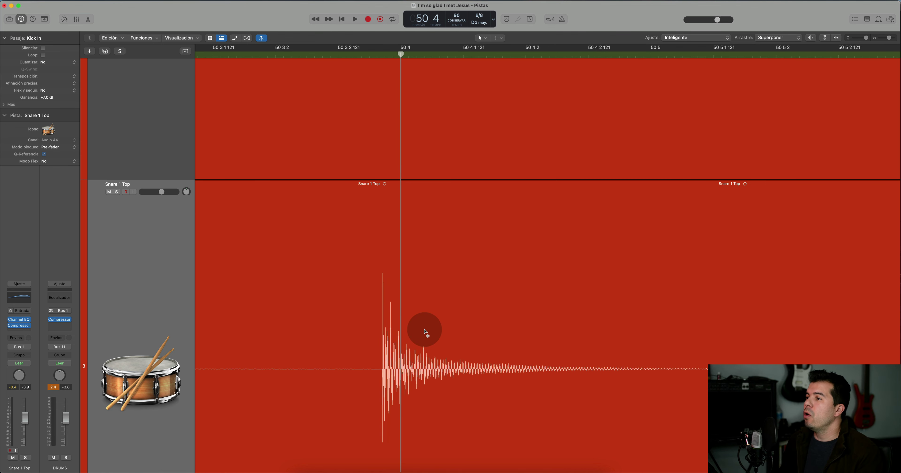
scroll(424, 329, up, 3)
scroll(424, 329, down, 2)
drag(400, 53, 281, 71)
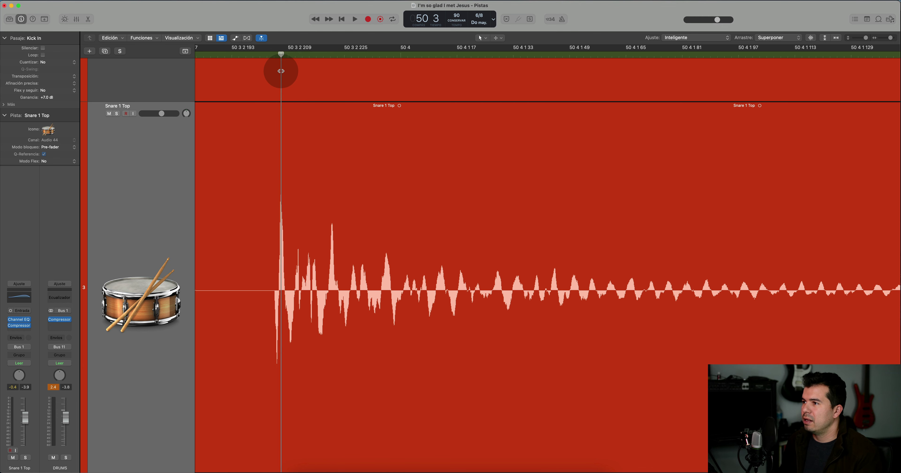
scroll(318, 155, up, 3)
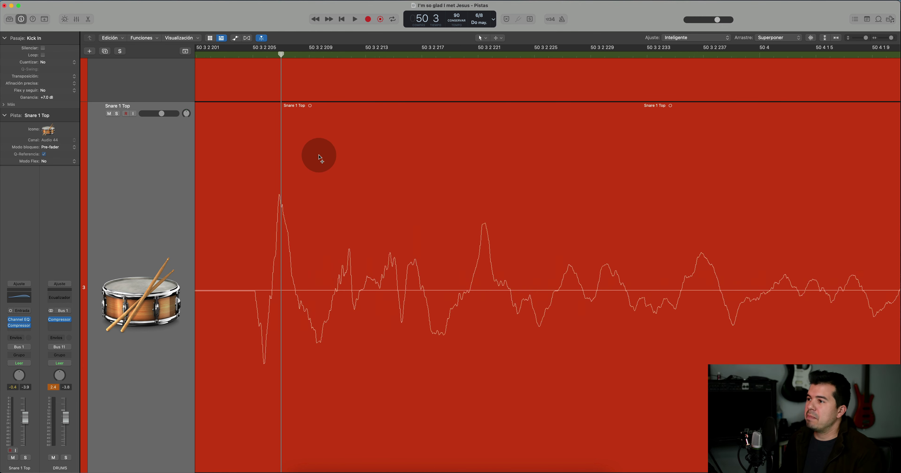
Compare the Snare Top 2 and Snare 1 Bott waveforms with the Snare 1 Top peak at the playhead for timing and polarity.
scroll(319, 158, down, 5)
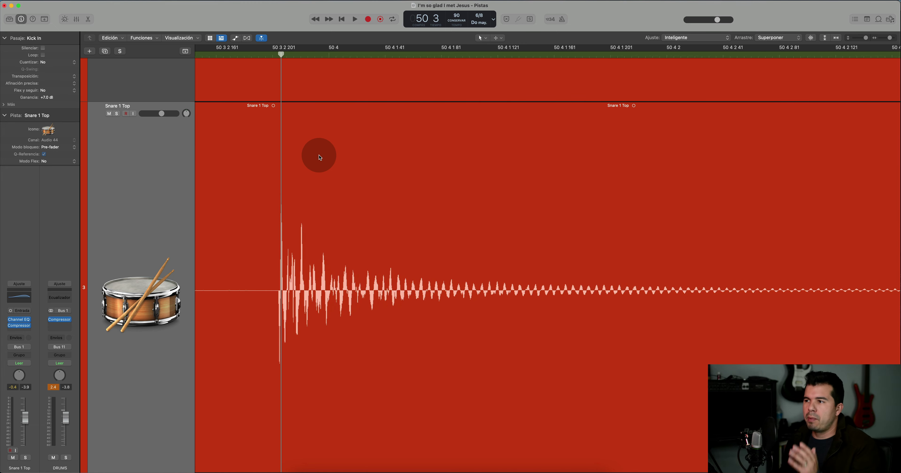
scroll(319, 155, down, 10)
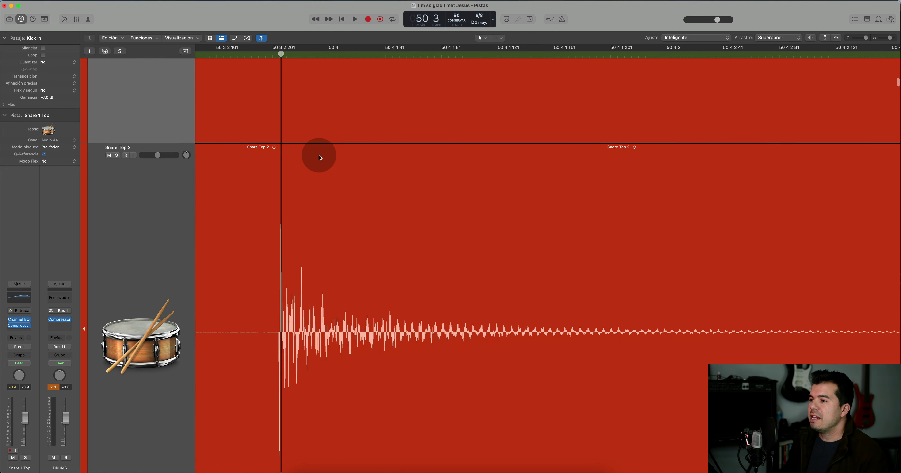
scroll(301, 188, up, 8)
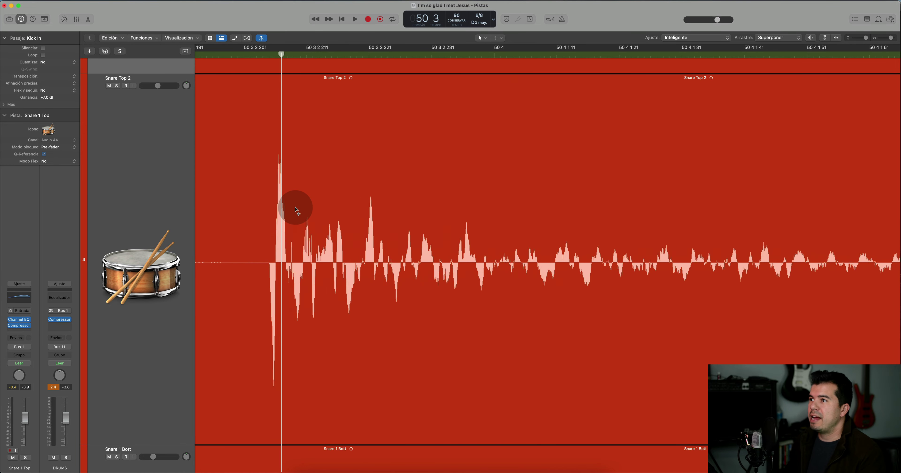
scroll(297, 209, up, 2)
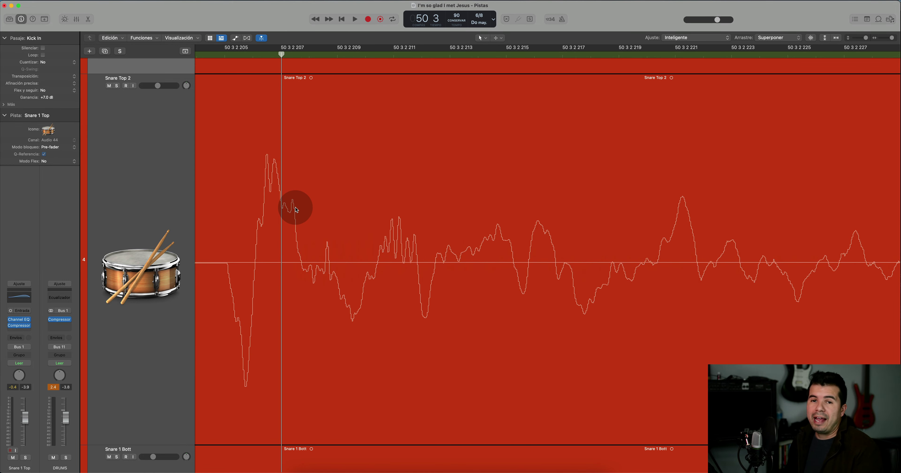
scroll(296, 209, left, 3)
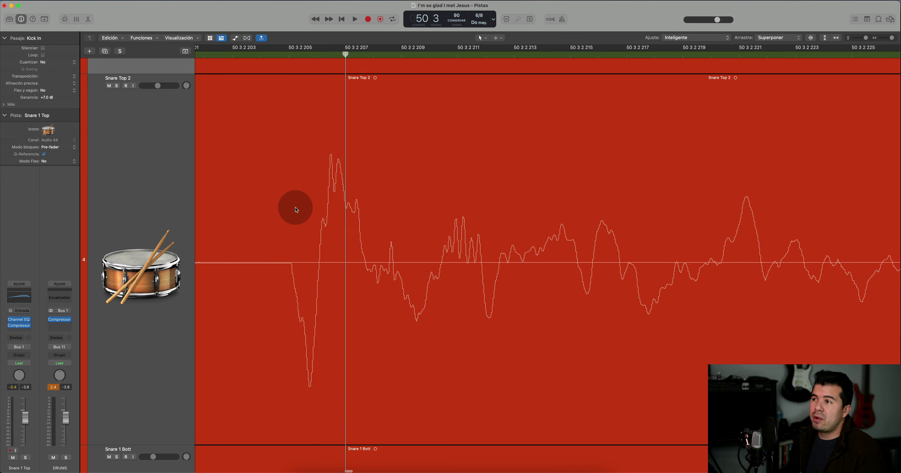
scroll(297, 210, up, 2)
scroll(296, 209, up, 1)
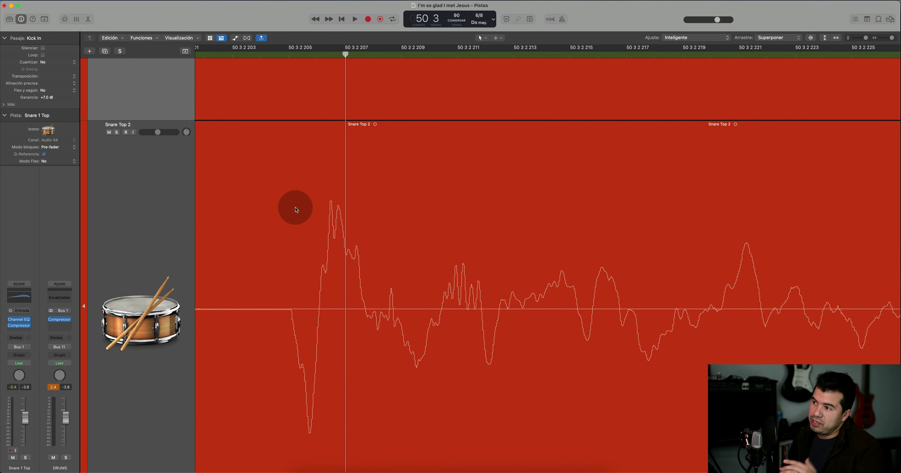
scroll(297, 209, down, 1)
scroll(297, 209, down, 10)
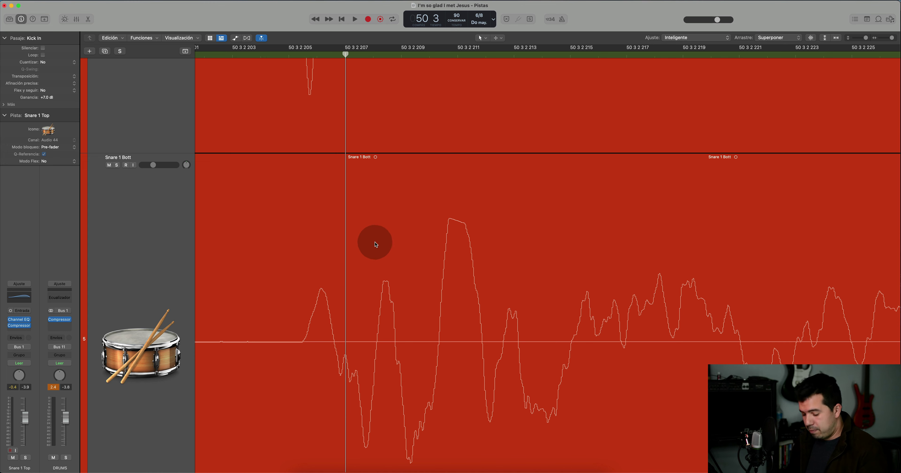
scroll(401, 308, down, 5)
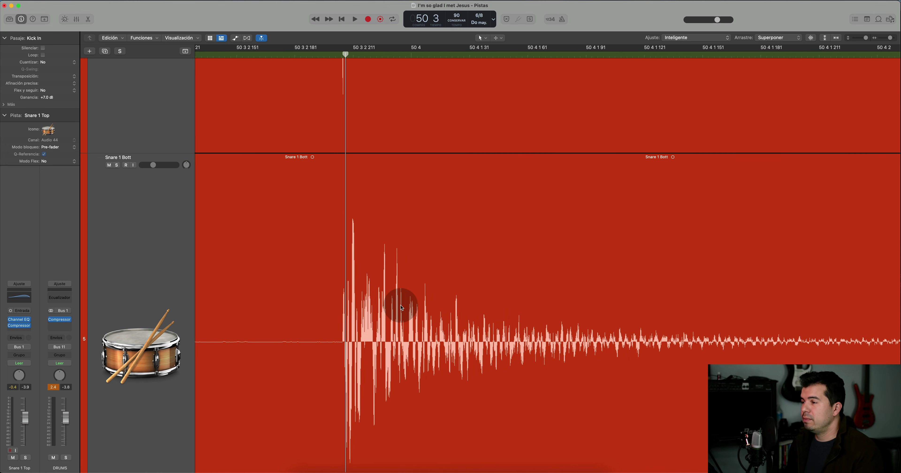
scroll(400, 308, up, 5)
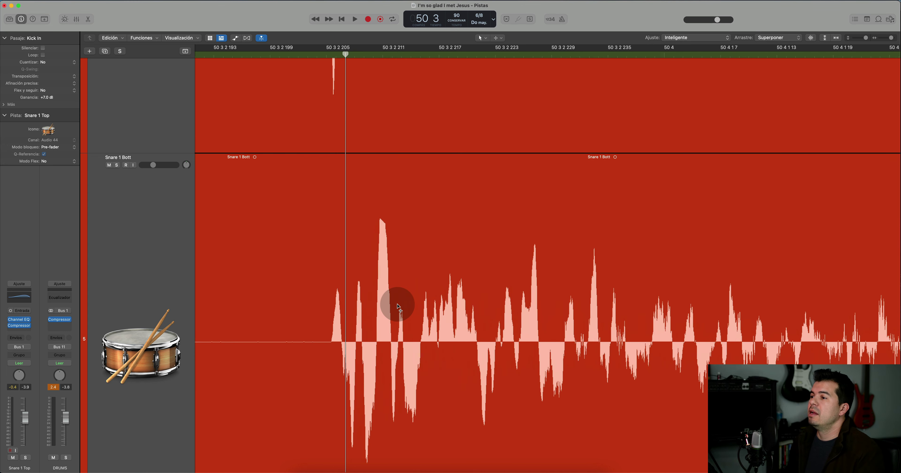
scroll(399, 306, up, 2)
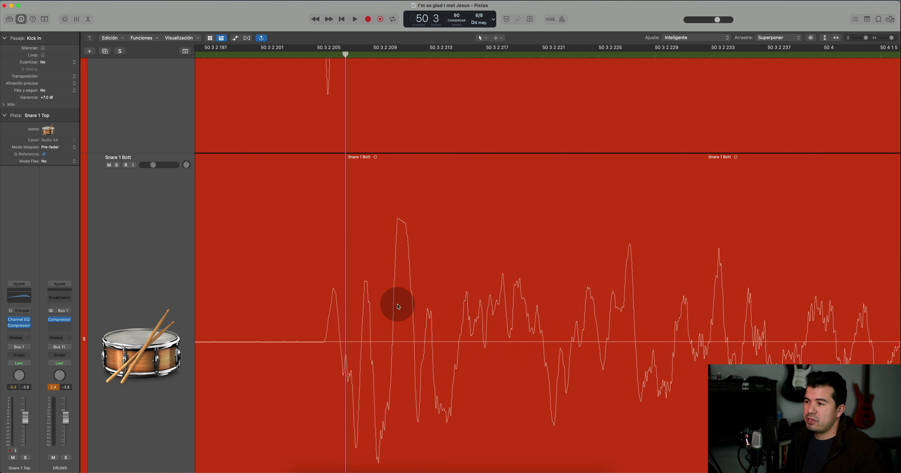
Examine the Snare 1 Trig, Hat, Tom 1, Tom 2, OH L and OH R waveforms against the snare hit at the playhead.
scroll(399, 307, down, 10)
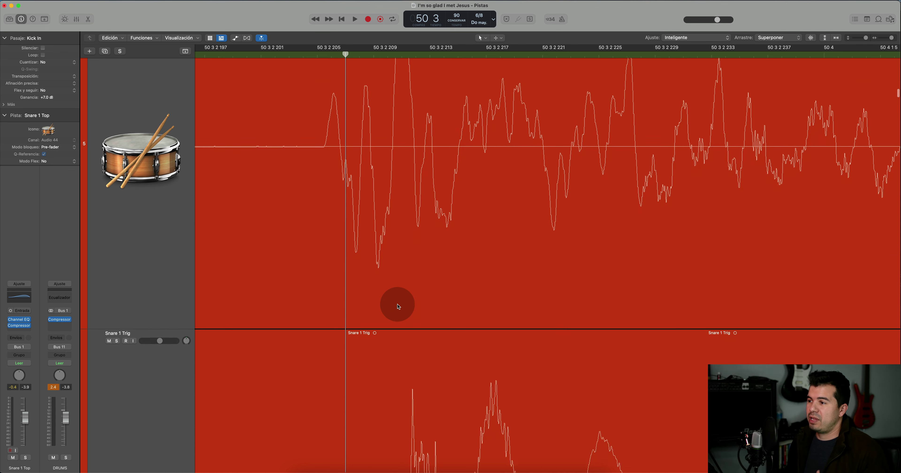
scroll(399, 306, down, 5)
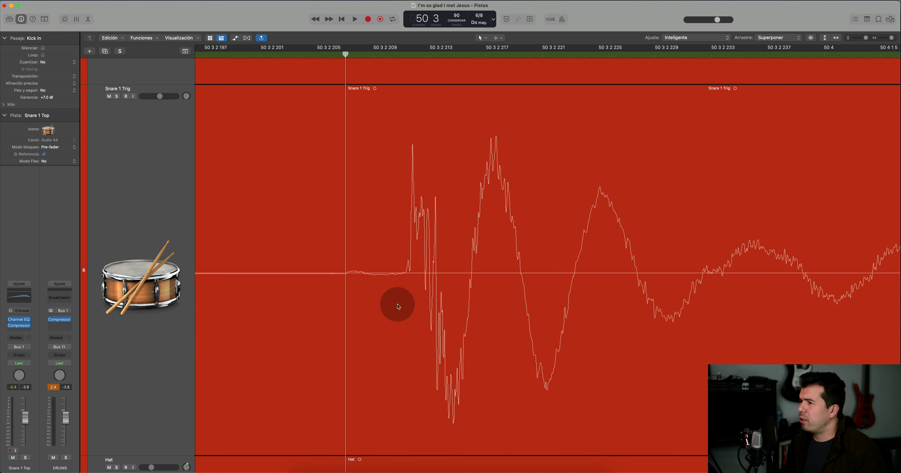
scroll(398, 306, down, 10)
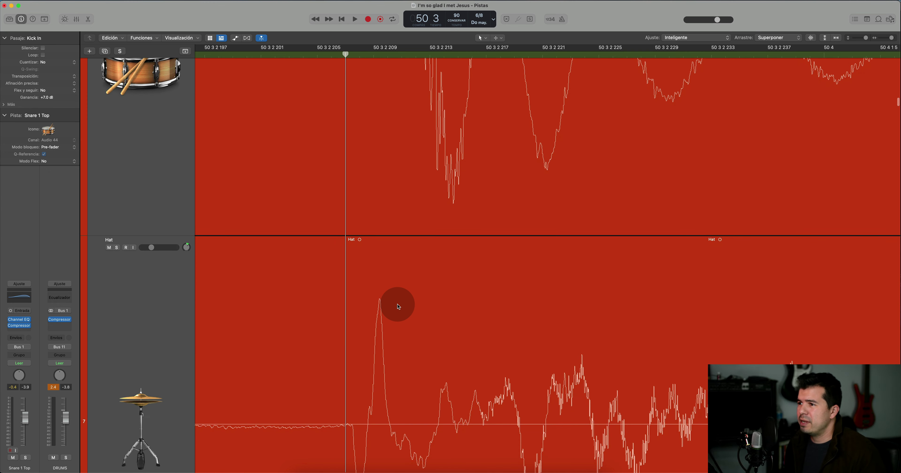
scroll(398, 306, down, 15)
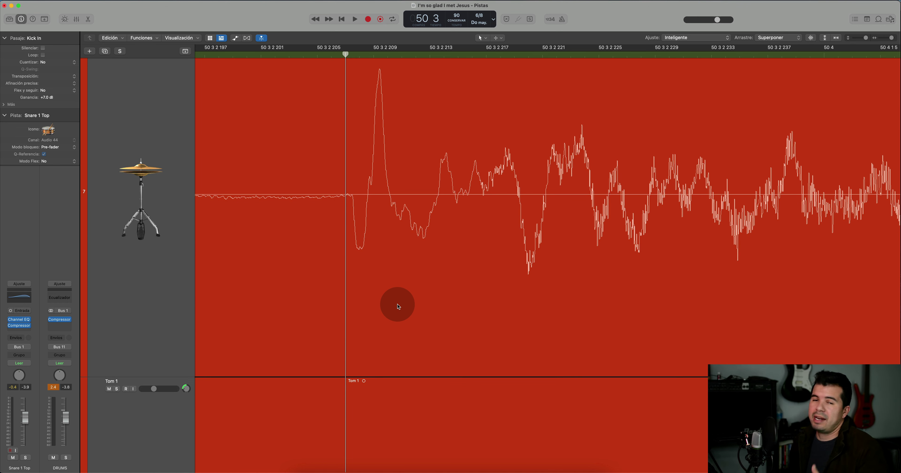
scroll(399, 306, down, 20)
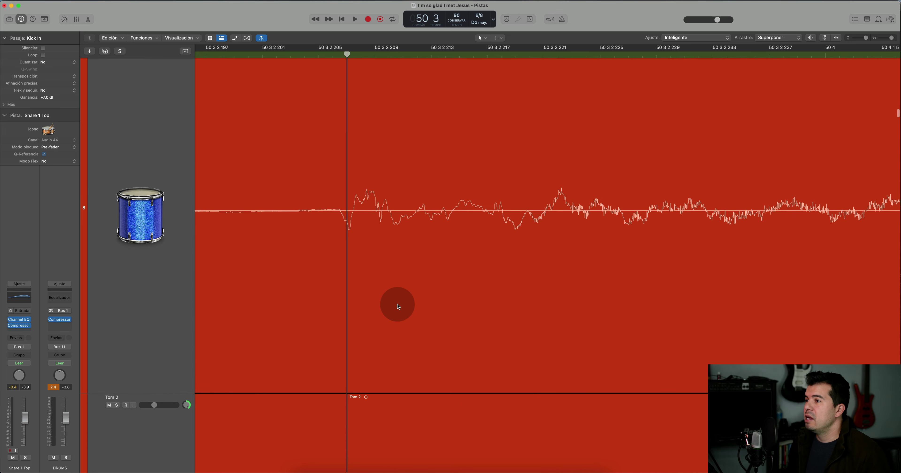
alt+scroll(399, 306, up, 3)
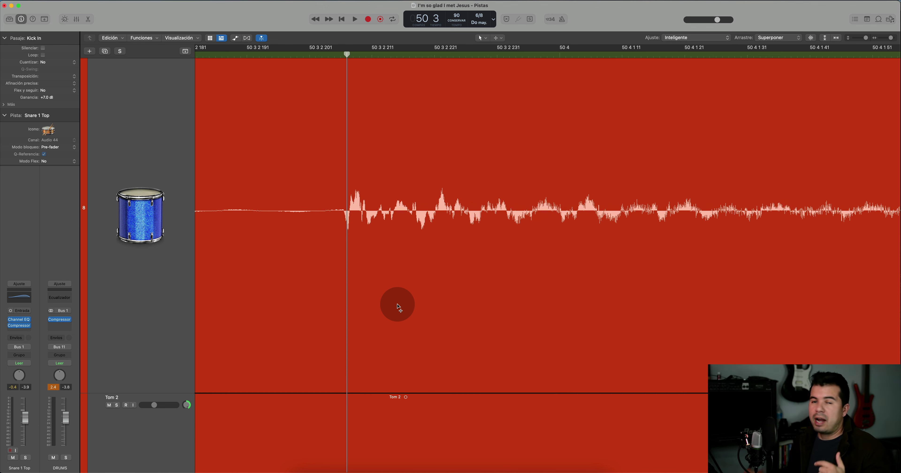
scroll(398, 306, down, 10)
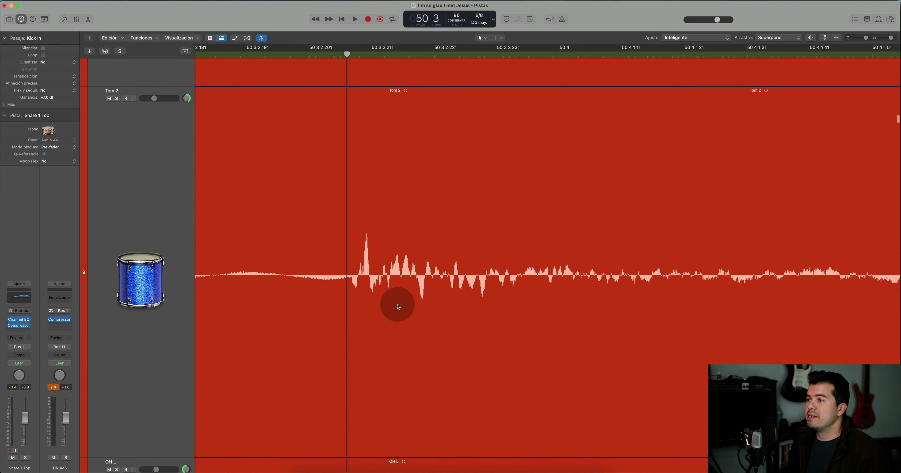
scroll(399, 306, down, 10)
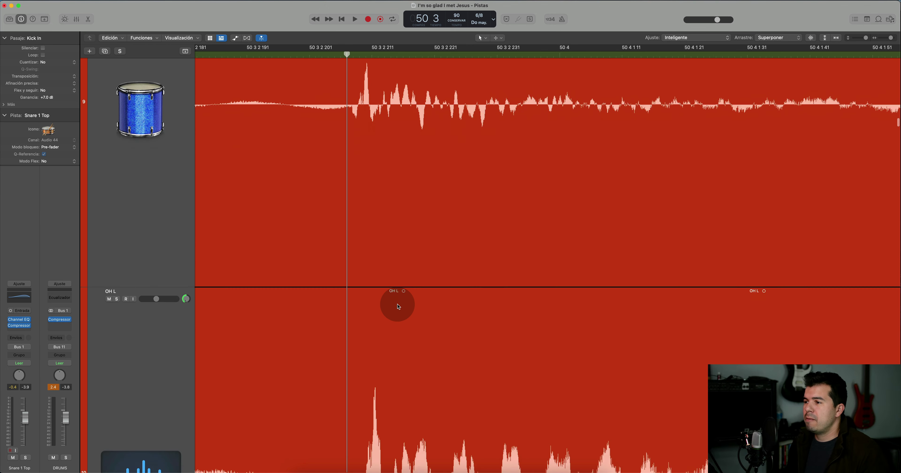
scroll(399, 306, down, 10)
scroll(398, 306, down, 10)
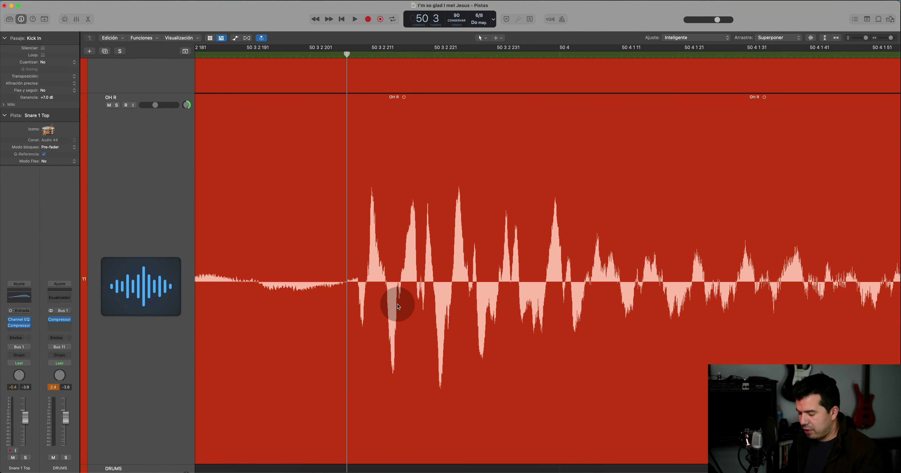
Review the snare hit from OH R back through the tom and snare tracks to Kick Out at a wider time scale.
scroll(397, 304, right, 10)
scroll(398, 304, left, 10)
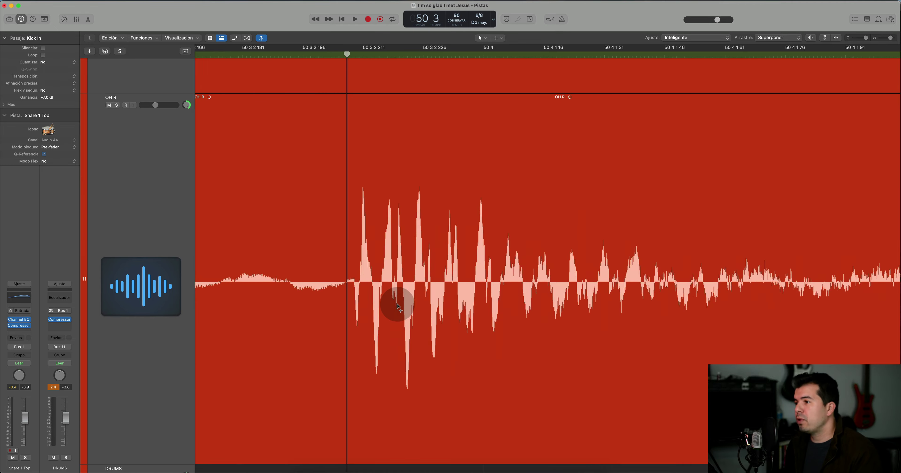
scroll(398, 306, left, 5)
scroll(399, 306, up, 15)
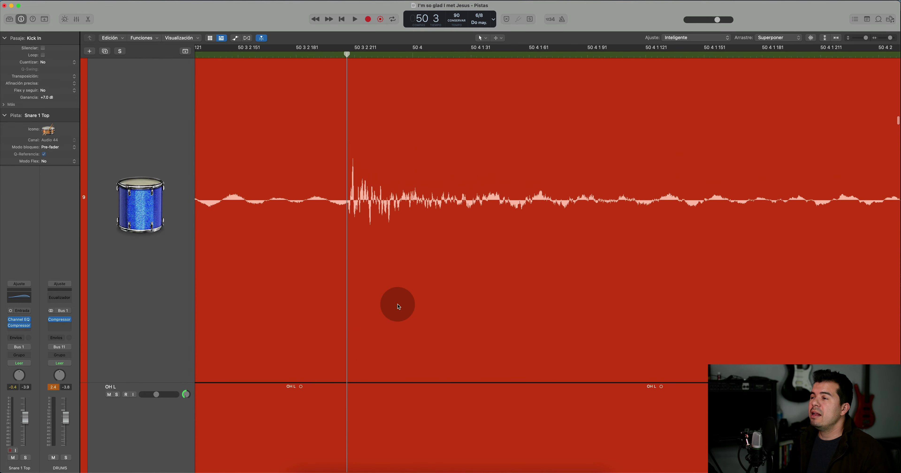
scroll(398, 306, up, 20)
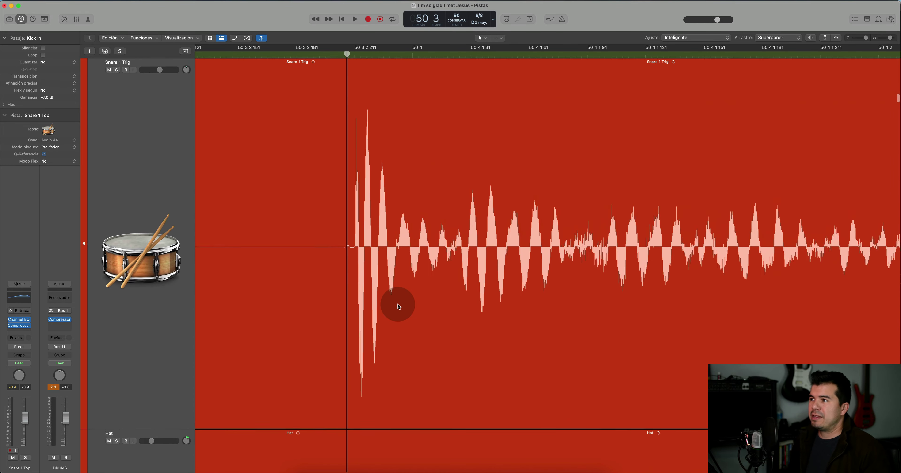
scroll(399, 306, up, 5)
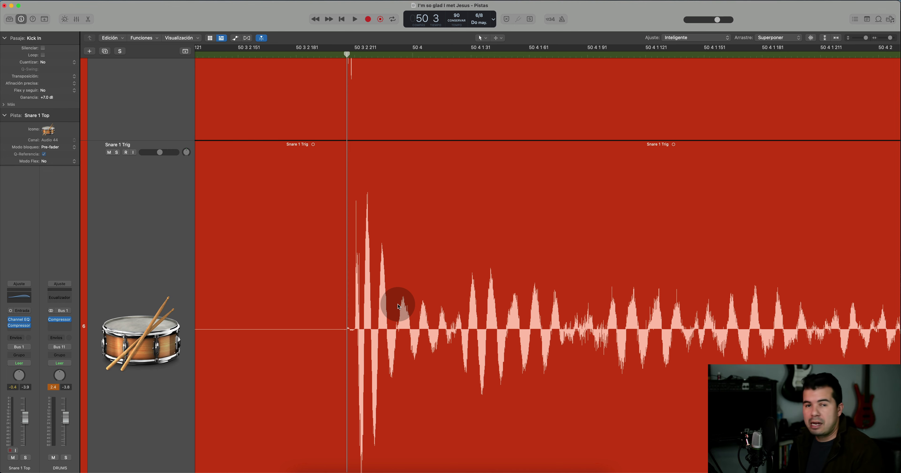
scroll(399, 306, up, 15)
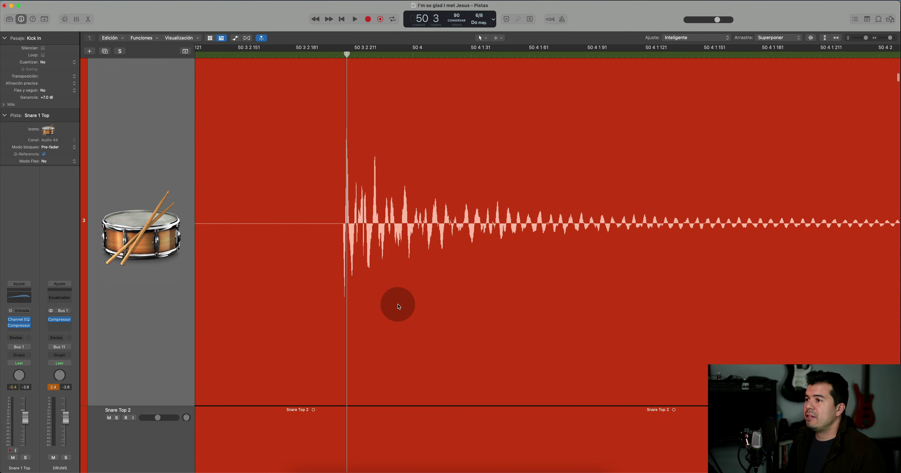
scroll(399, 307, down, 2)
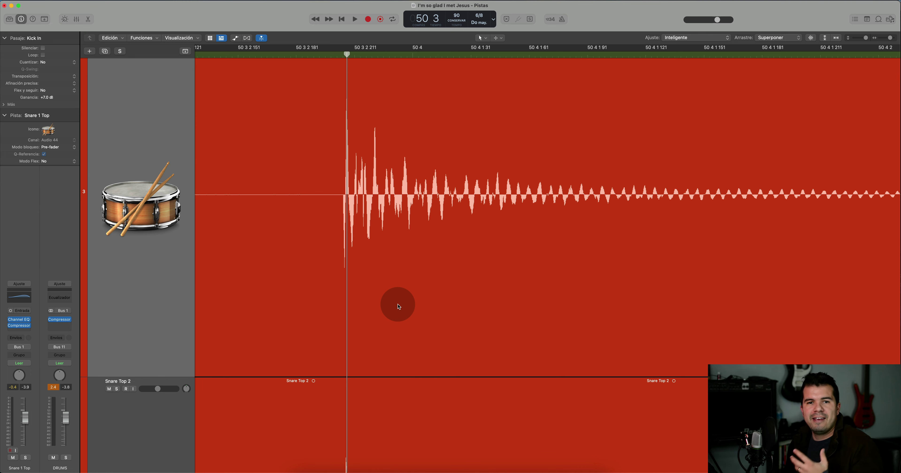
scroll(399, 306, up, 5)
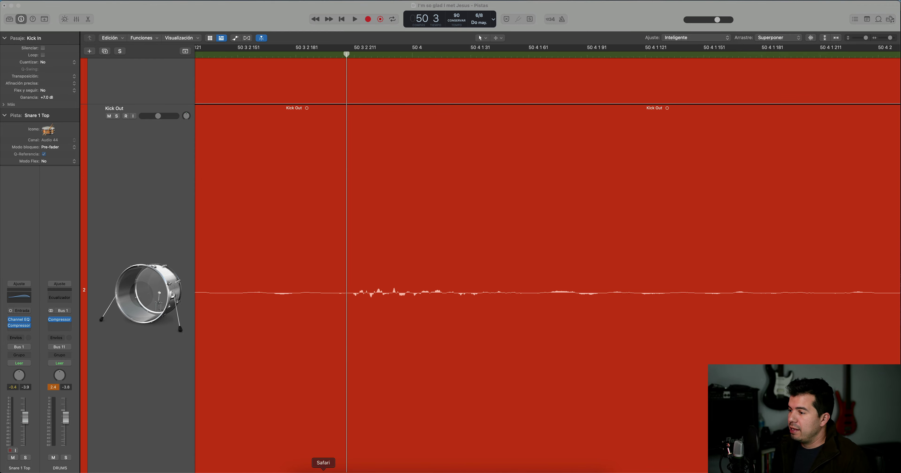
Switch to Safari to view the SoundRadix Auto-Align 2 product page, and return to Logic Pro.
click(323, 469)
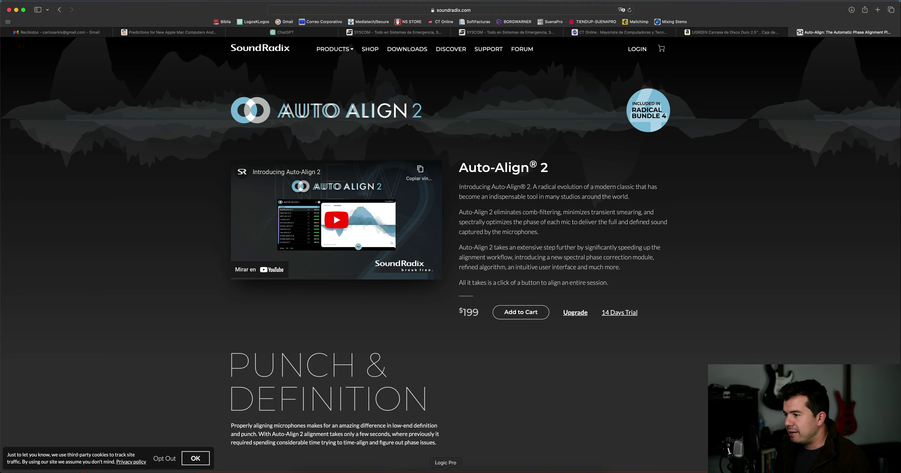
click(445, 470)
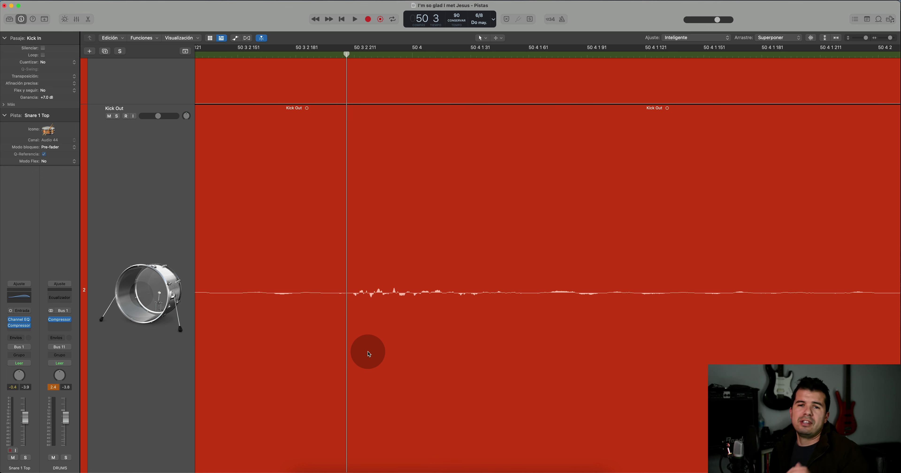
Place the playhead on the snare hit just before 50 4 for a close view of the Snare 1 Top waveform.
key(super+Left)
key(super+Left)
key(super+Left)
key(super+Left)
key(super+Left)
key(super+Left)
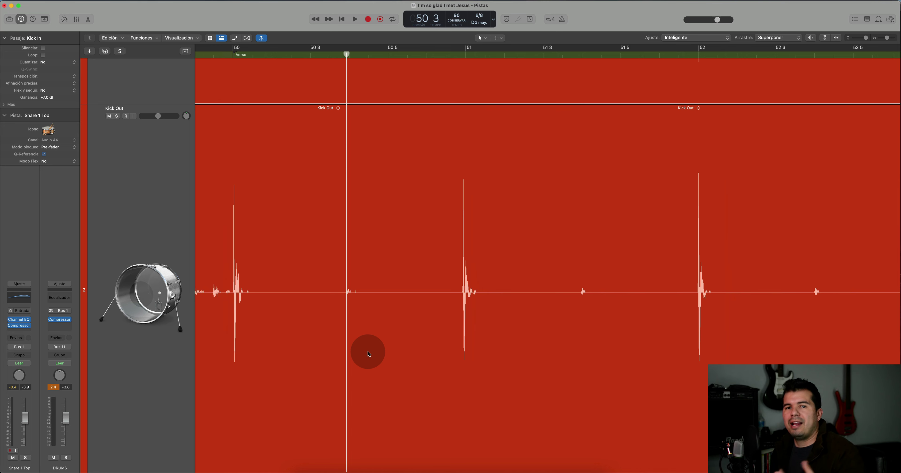
mouse_move(463, 56)
mouse_down()
mouse_move(449, 57)
mouse_move(464, 57)
mouse_up()
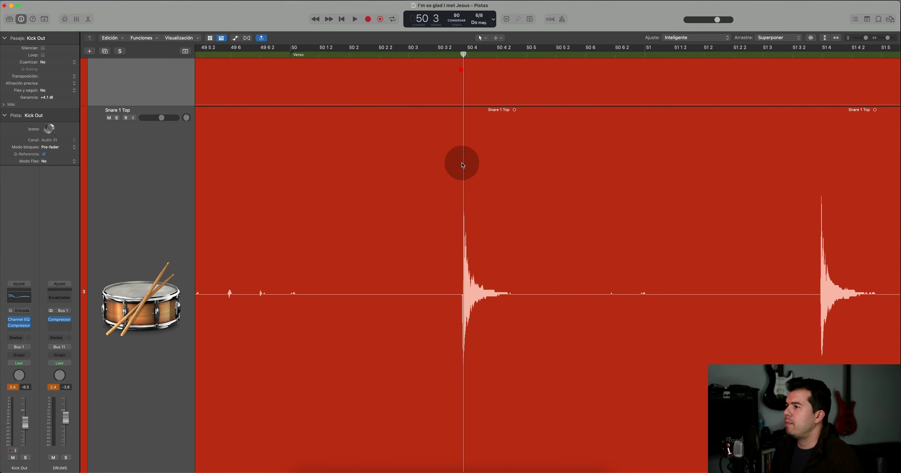
key(super+Right)
key(super+Right)
key(super+Right)
key(super+Right)
key(super+Right)
key(super+Right)
key(super+Right)
key(super+Right)
key(super+Right)
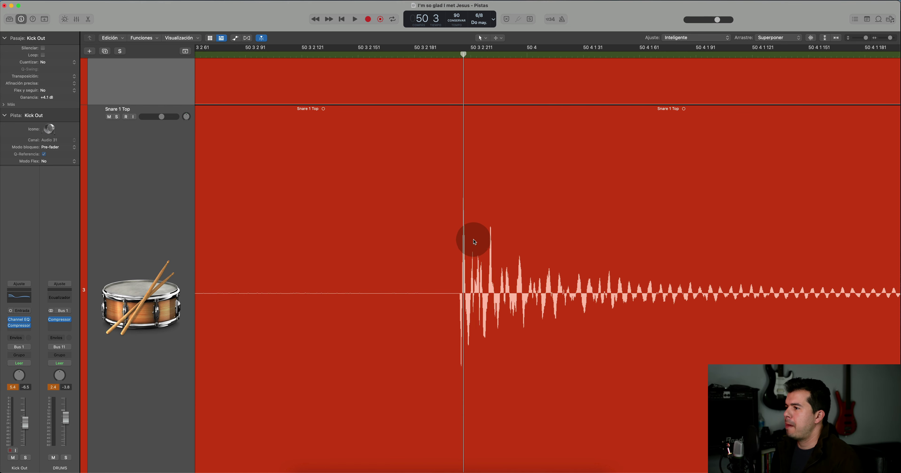
Compare the Snare Top 2, Snare 1 Bott, Snare 1 Trig, Hat and Tom 1 waveforms with the snare hit at the playhead, ending close on Tom 1.
scroll(472, 236, down, 2)
scroll(474, 238, down, 5)
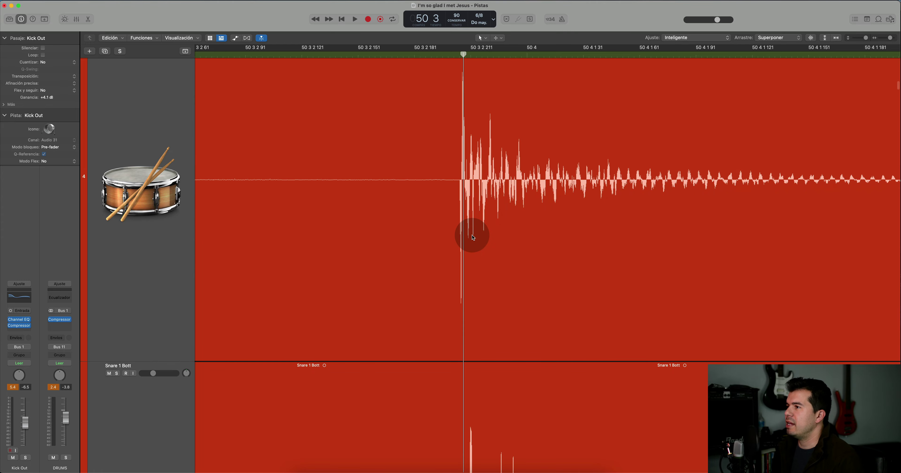
scroll(474, 238, down, 3)
scroll(473, 237, down, 6)
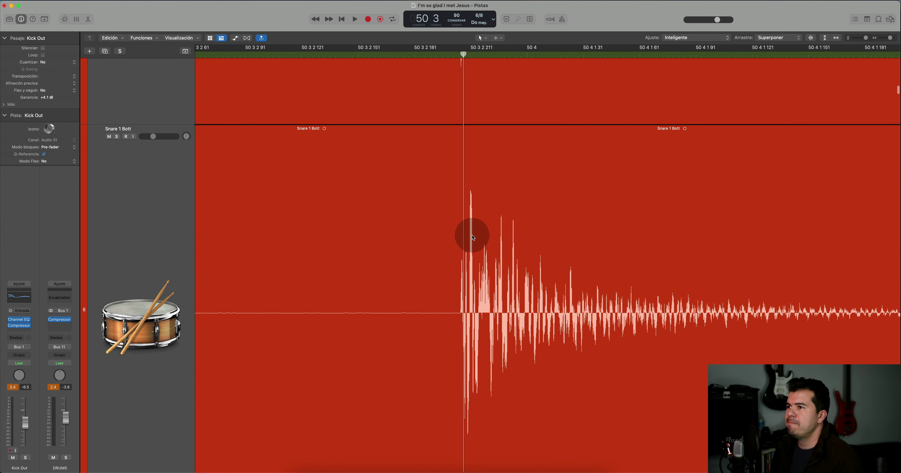
scroll(473, 237, down, 6)
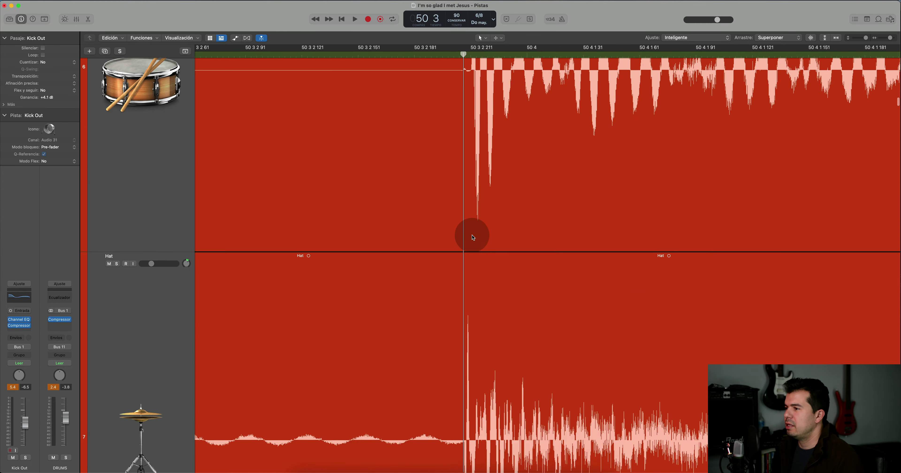
scroll(473, 237, down, 6)
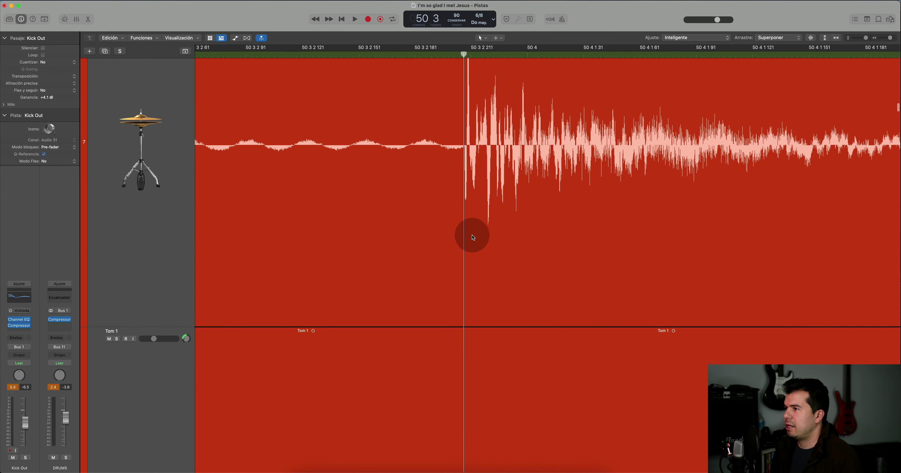
scroll(473, 237, down, 1)
scroll(473, 237, up, 3)
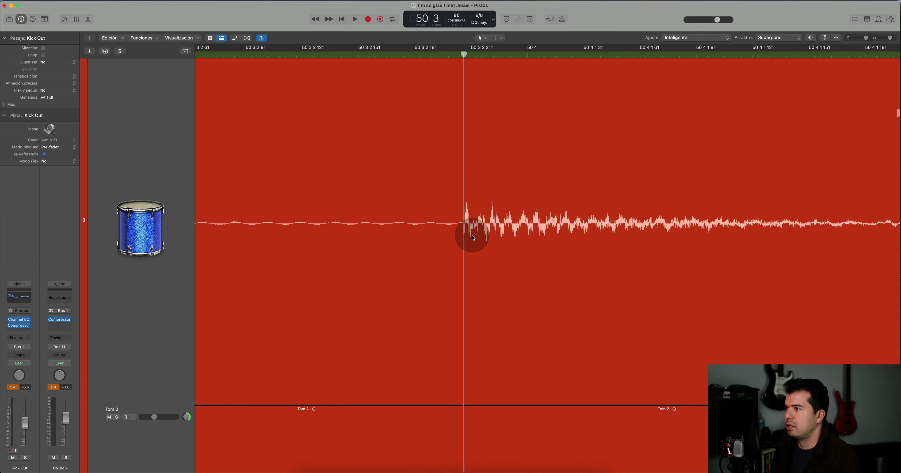
scroll(473, 237, up, 10)
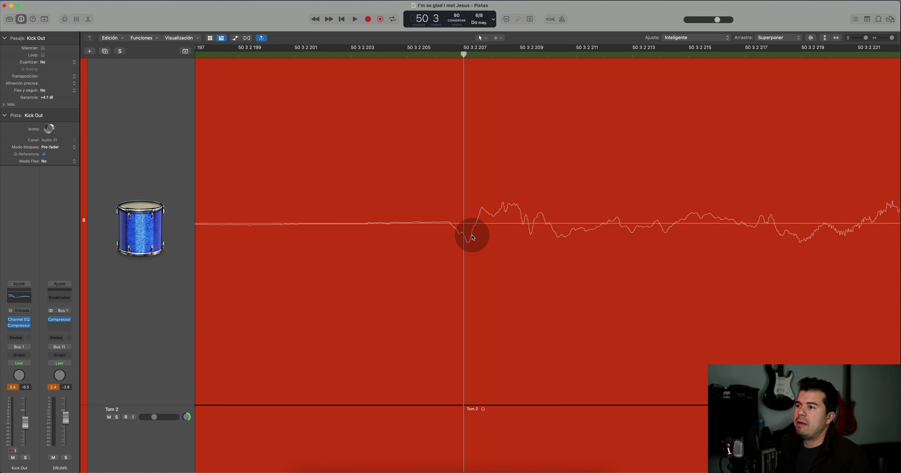
Insert a Gain plug-in on the Kick Out channel and enable its Phase Invert option.
click(19, 330)
mouse_move(29, 349)
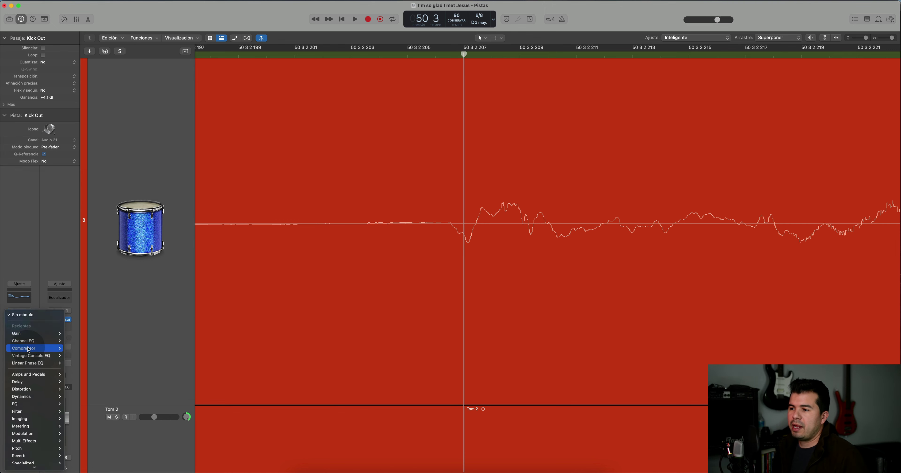
mouse_move(30, 453)
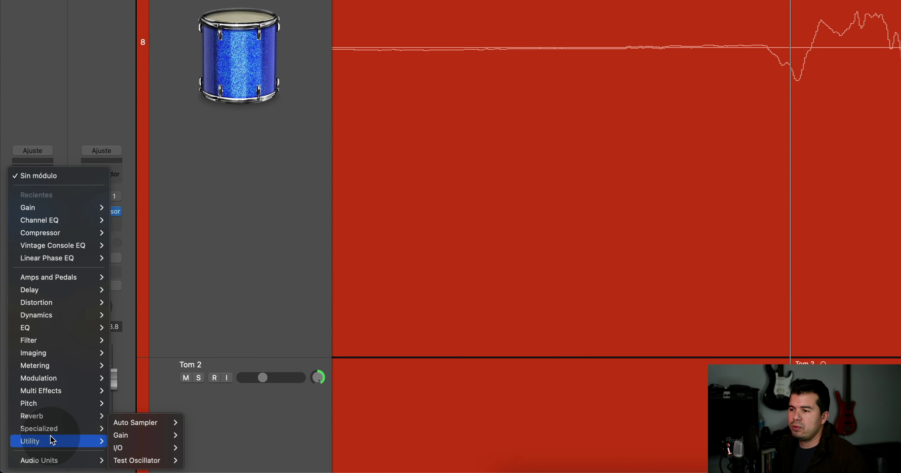
mouse_move(133, 435)
click(201, 435)
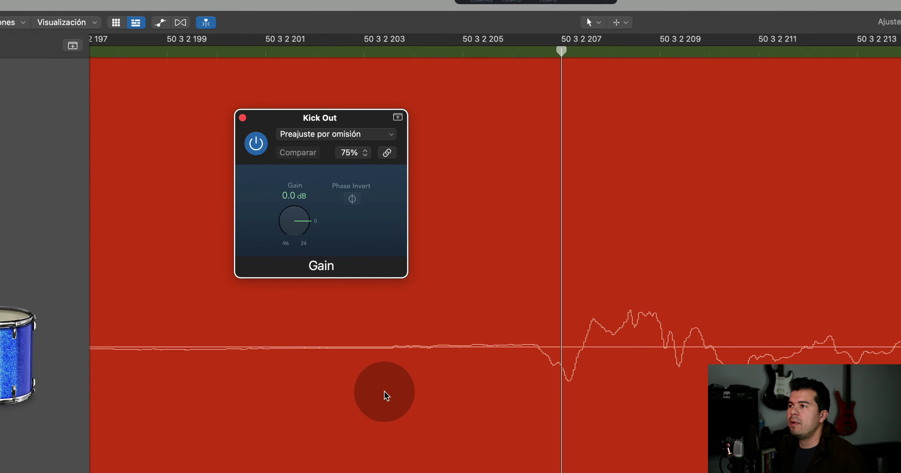
click(346, 140)
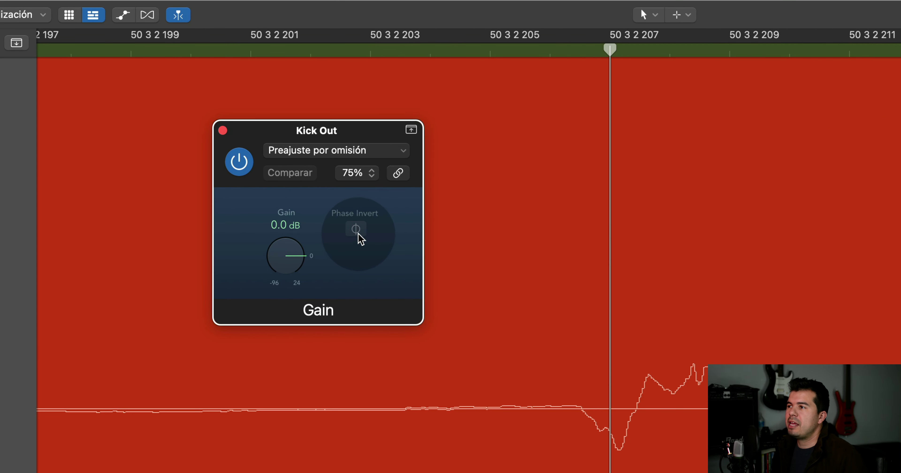
click(360, 233)
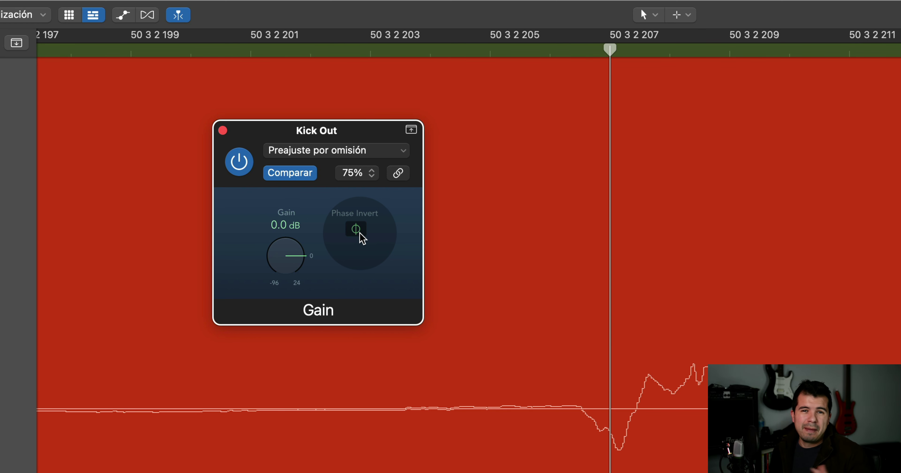
click(224, 132)
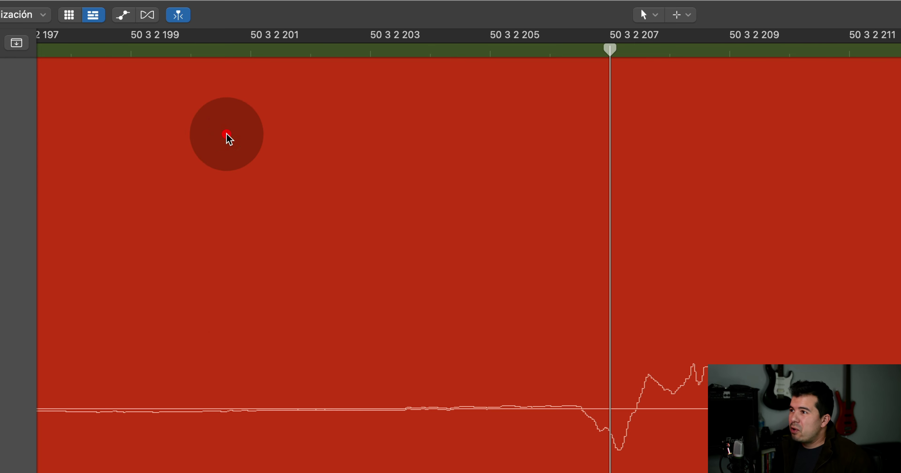
Solo the DRUMS channel in the mixer and bypass the Gain plug-in on Kick Out.
key(super+2)
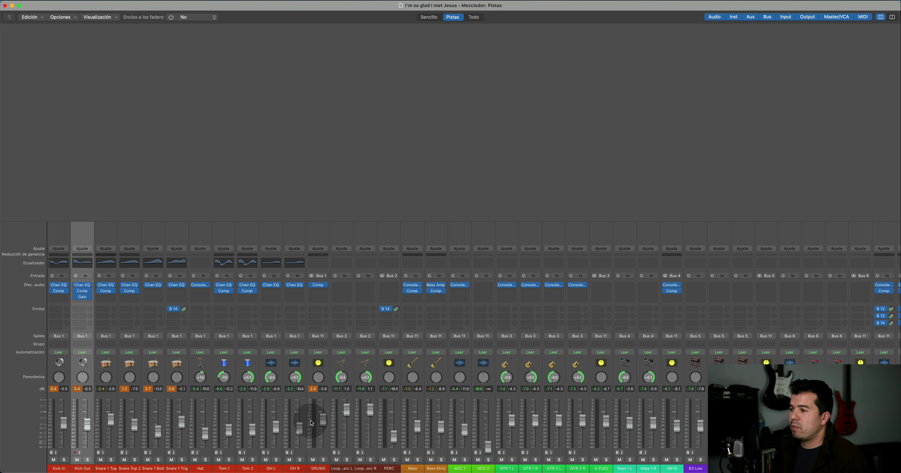
click(323, 459)
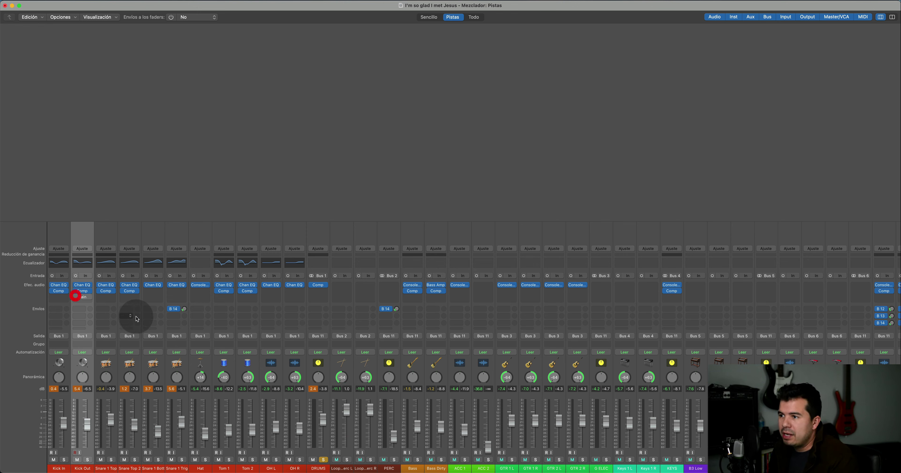
key(super+2)
Mark the Verso section starting at bar 50 for playback and play the soloed drums with the mixer open.
key(z)
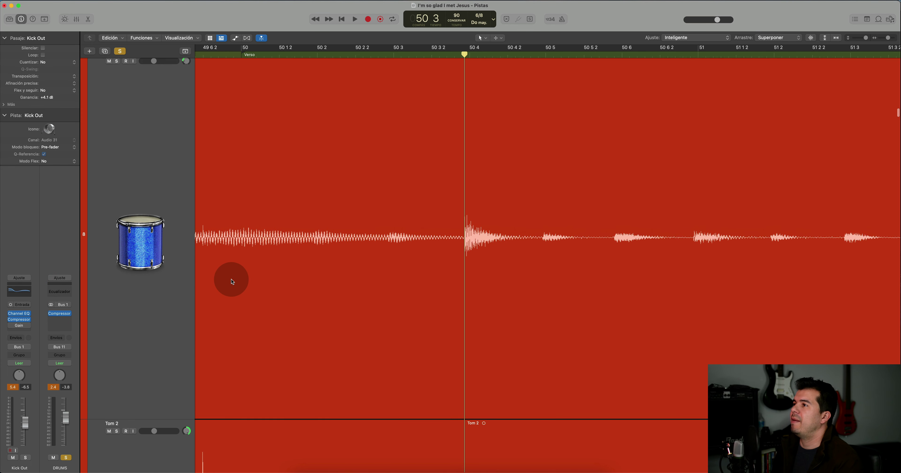
key(z)
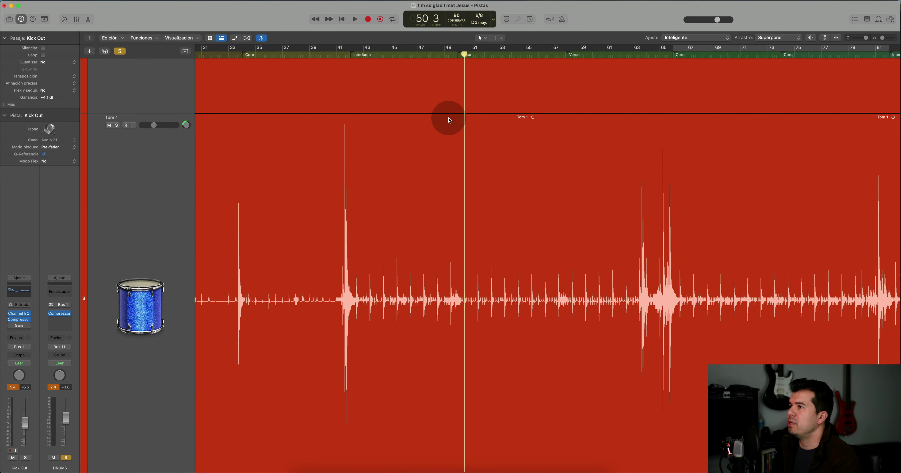
drag(459, 50, 564, 48)
key(x)
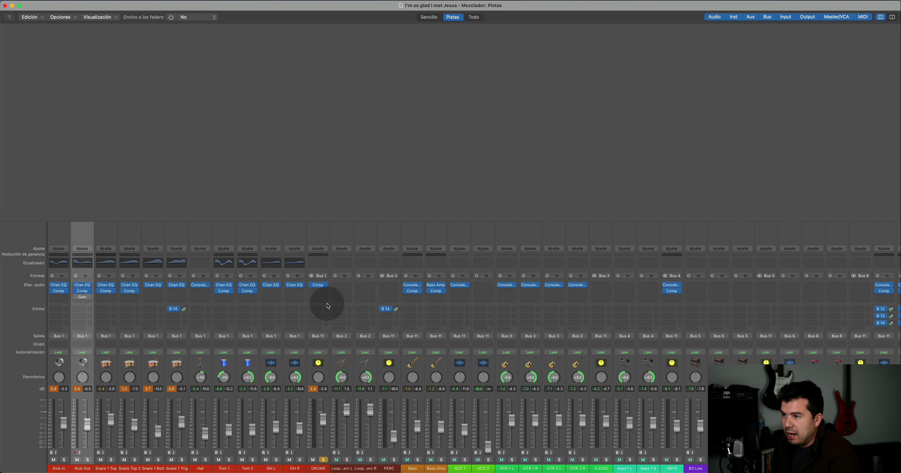
key(space)
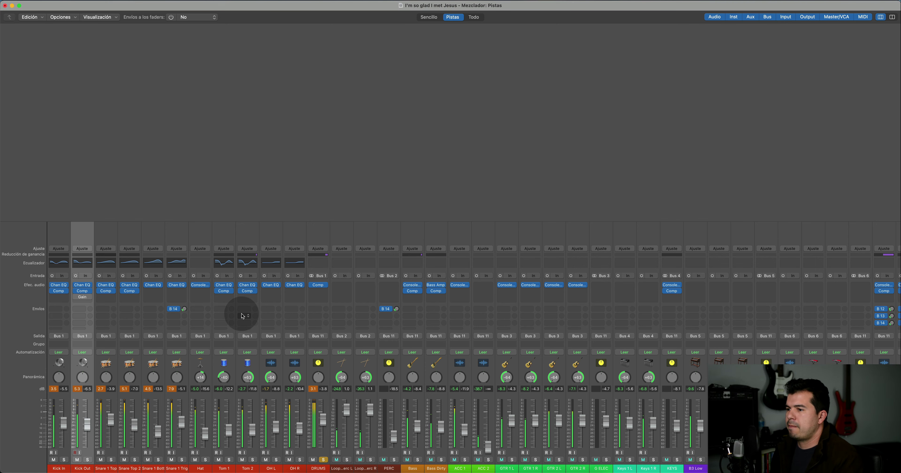
Insert a mono Gain plug-in on the Tom 1 channel and enable its Phase Invert option.
click(227, 468)
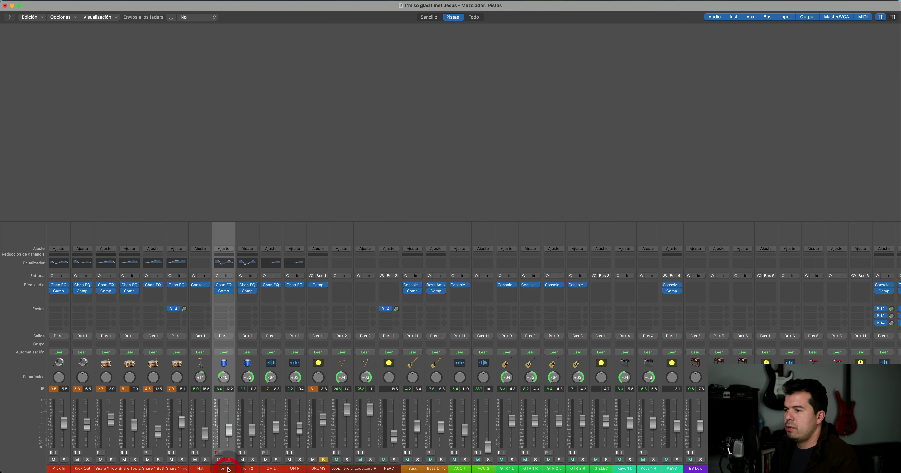
click(223, 296)
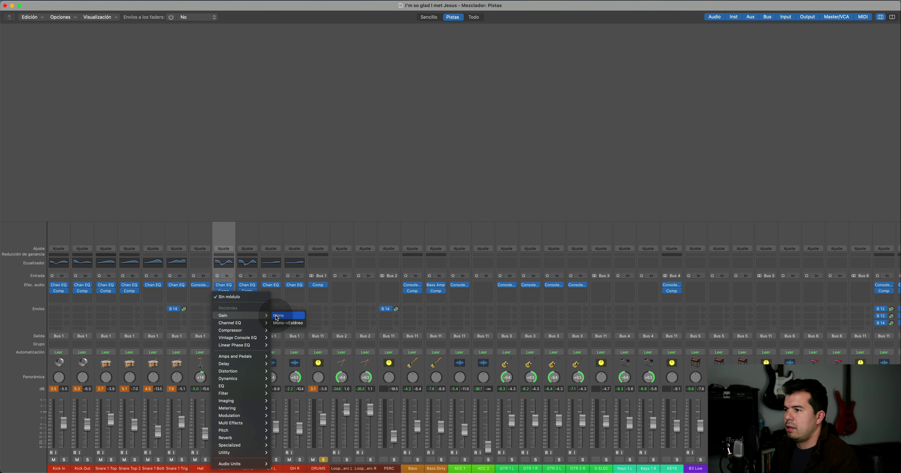
click(277, 316)
click(344, 140)
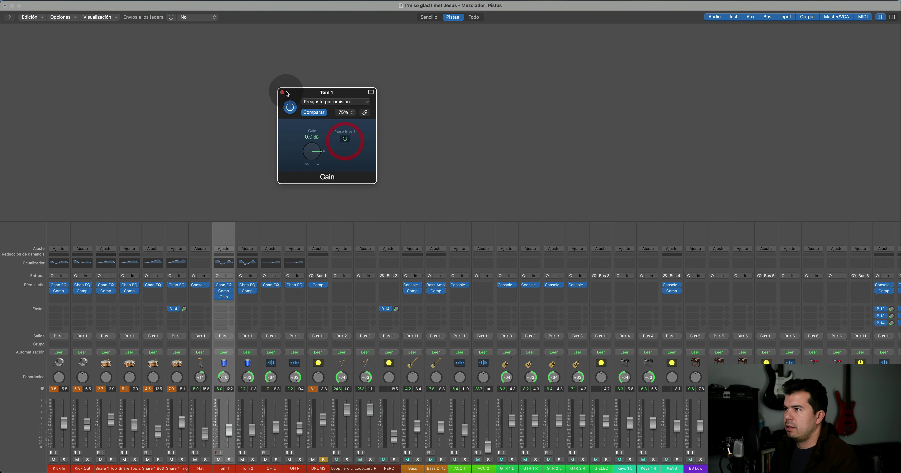
click(283, 92)
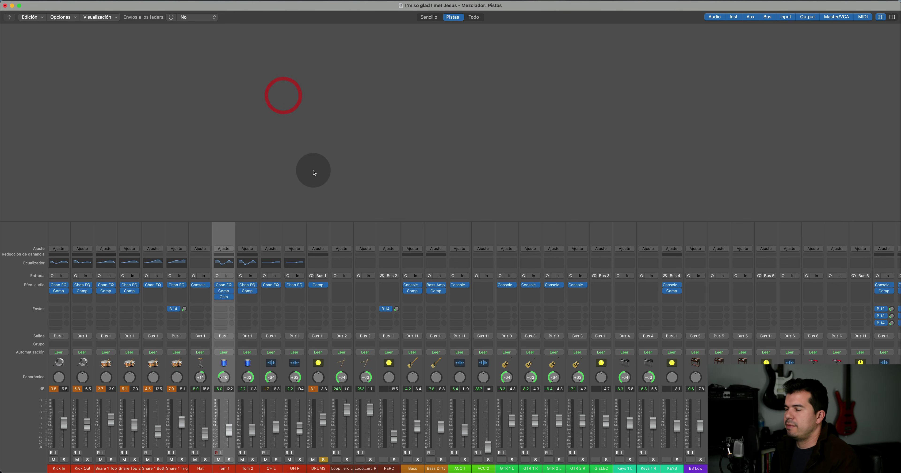
Play the soloed drums and compare Tom 1 with its phase-inverting Gain plug-in bypassed and active.
click(217, 296)
key(space)
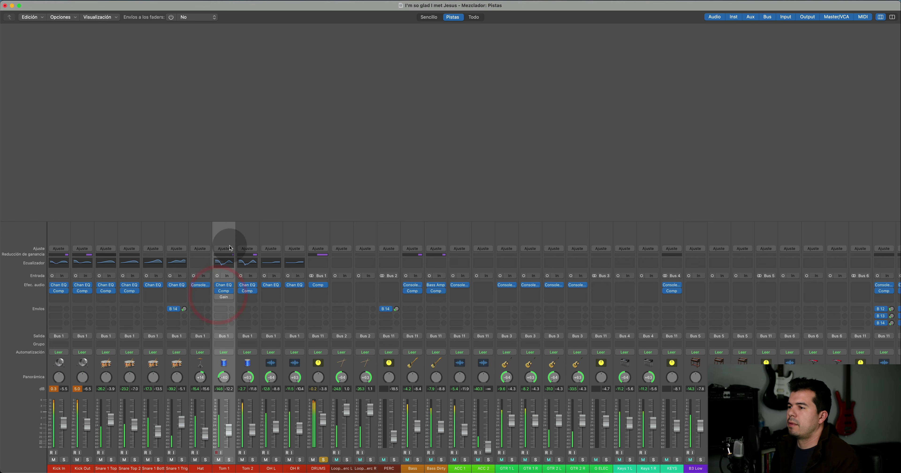
click(218, 297)
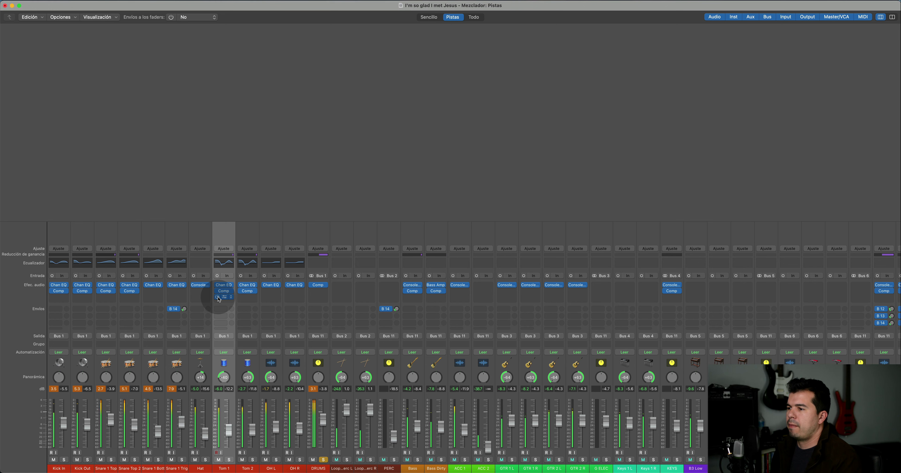
click(217, 297)
click(218, 297)
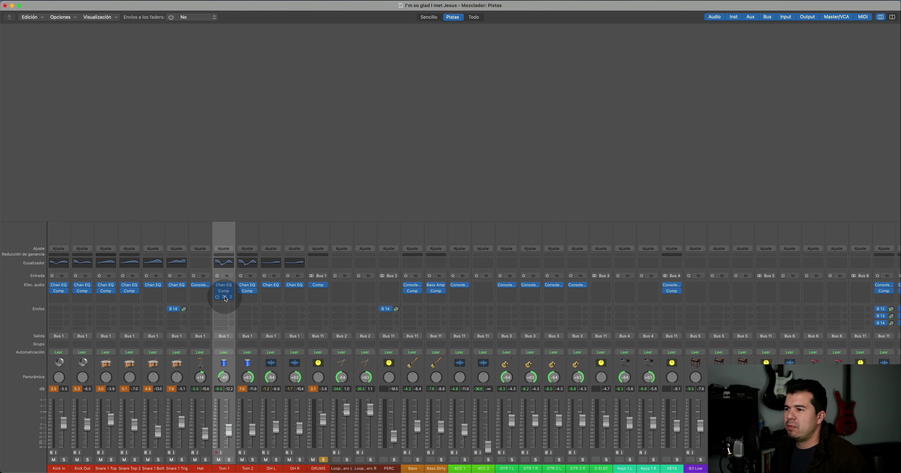
Move the phase-inverting Gain plug-in from Tom 1 to Snare Top 2 and compare it active and bypassed during playback.
drag(226, 297, 132, 298)
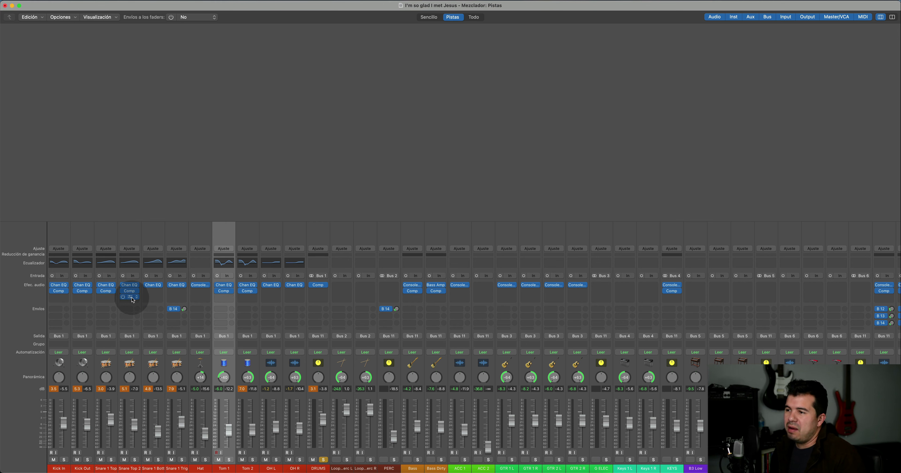
key(space)
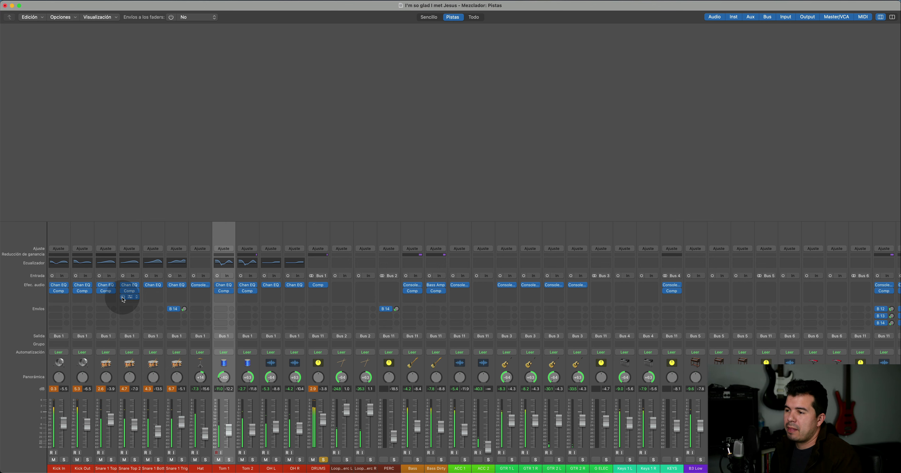
click(122, 297)
click(122, 297)
click(123, 297)
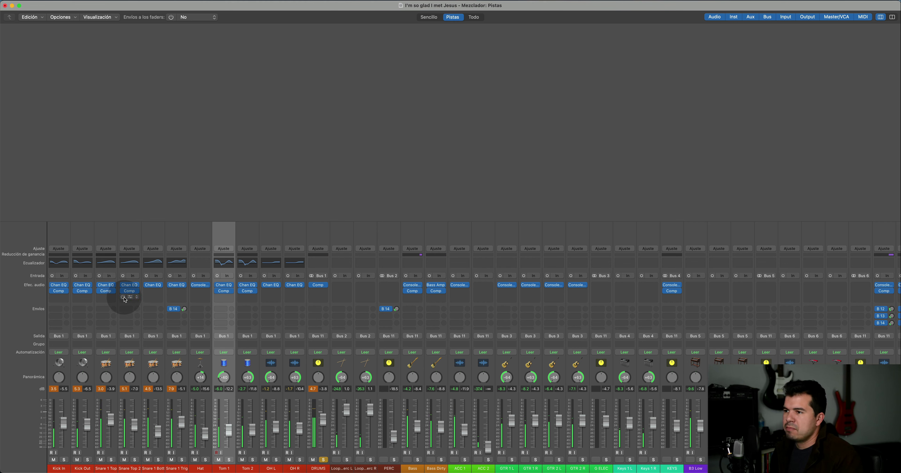
Move the Gain plug-in from Snare Top 2 to Snare 1 Bott and compare its phase inversion on and off during playback.
drag(122, 298, 153, 299)
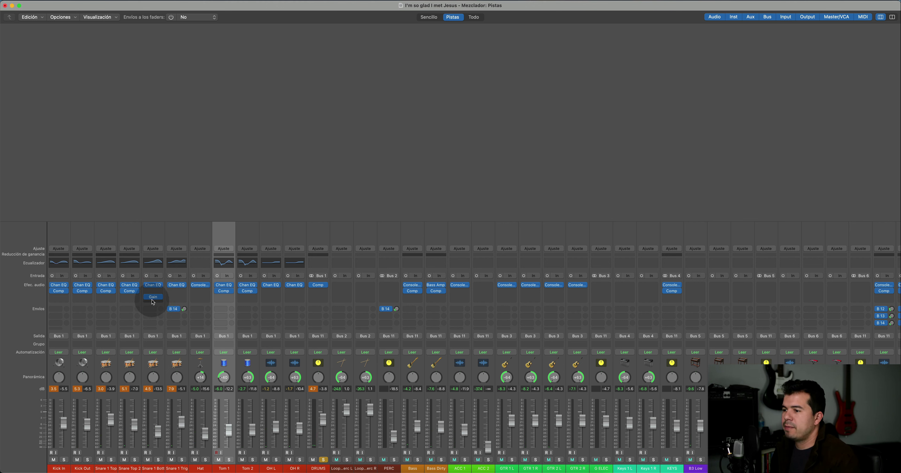
mouse_move(148, 299)
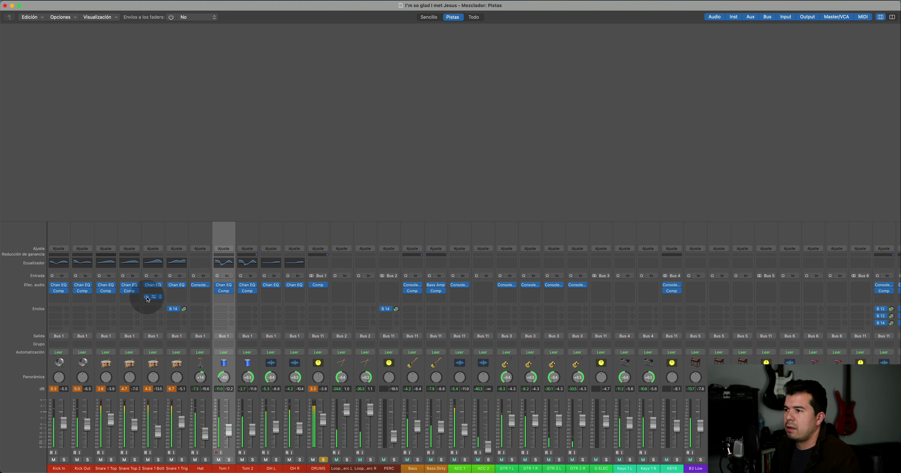
click(147, 297)
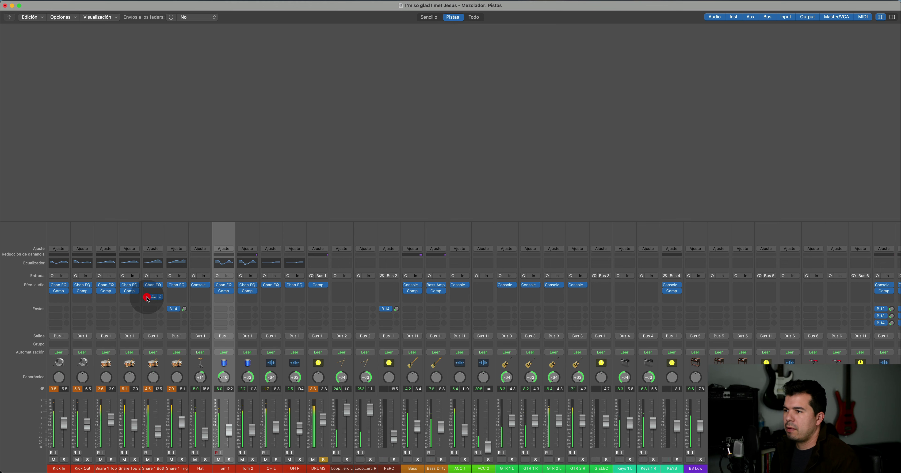
click(147, 298)
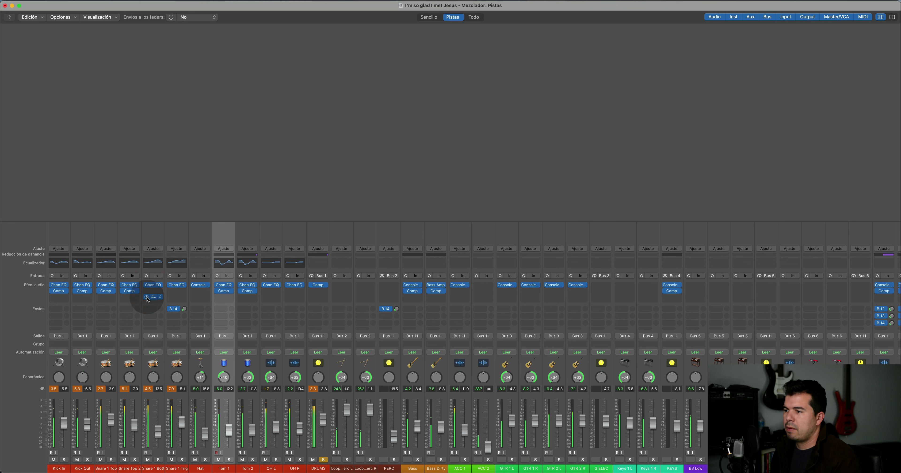